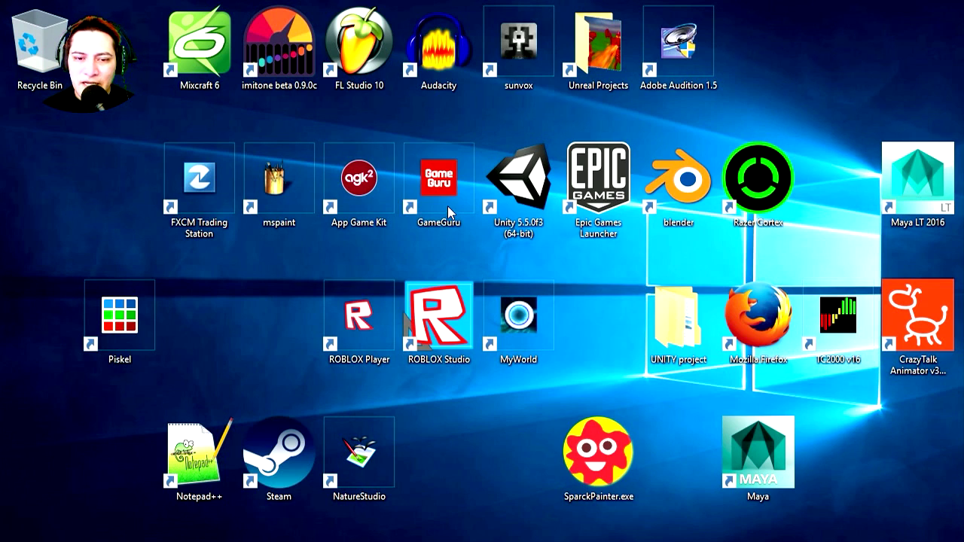
# - Launch GameGuru, dismiss the startup videos screen and show the Builder parts in the library
pyautogui.doubleClick(444, 190)
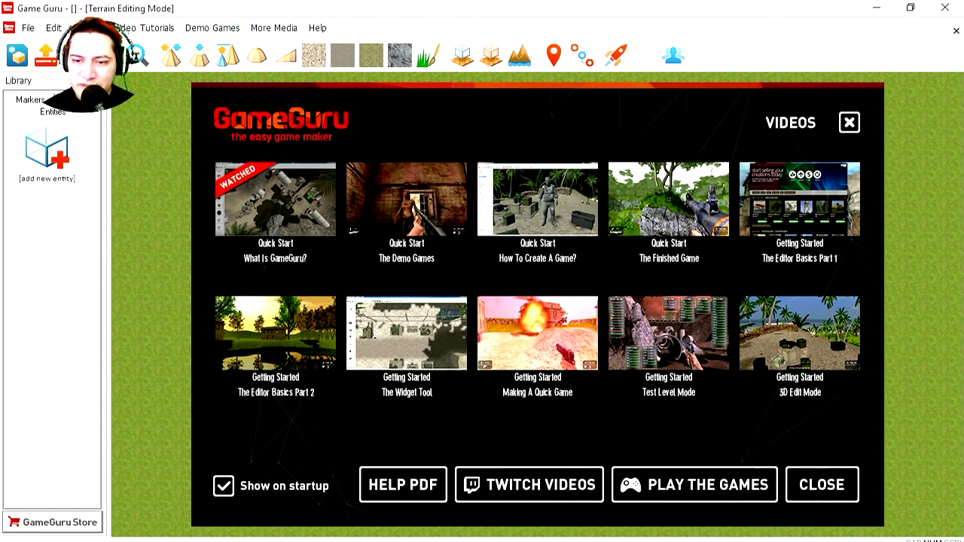
pyautogui.click(849, 123)
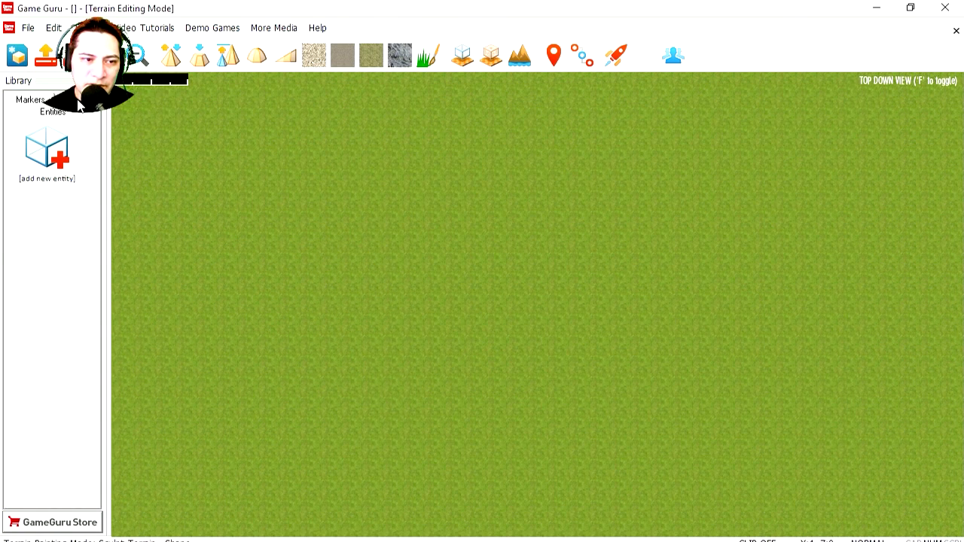
pyautogui.click(79, 105)
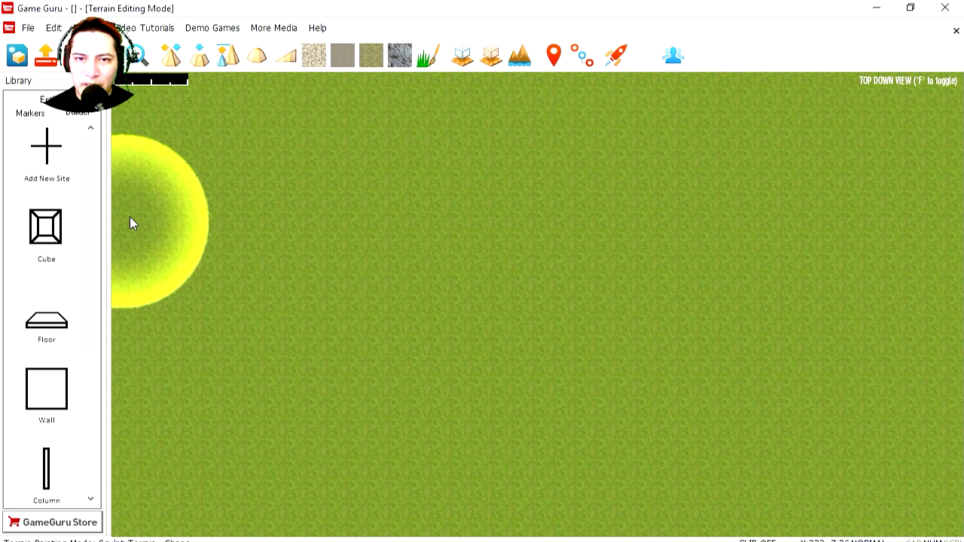
pyautogui.moveTo(90, 319)
pyautogui.mouseDown()
pyautogui.moveTo(90, 454)
pyautogui.moveTo(107, 281)
pyautogui.mouseUp()
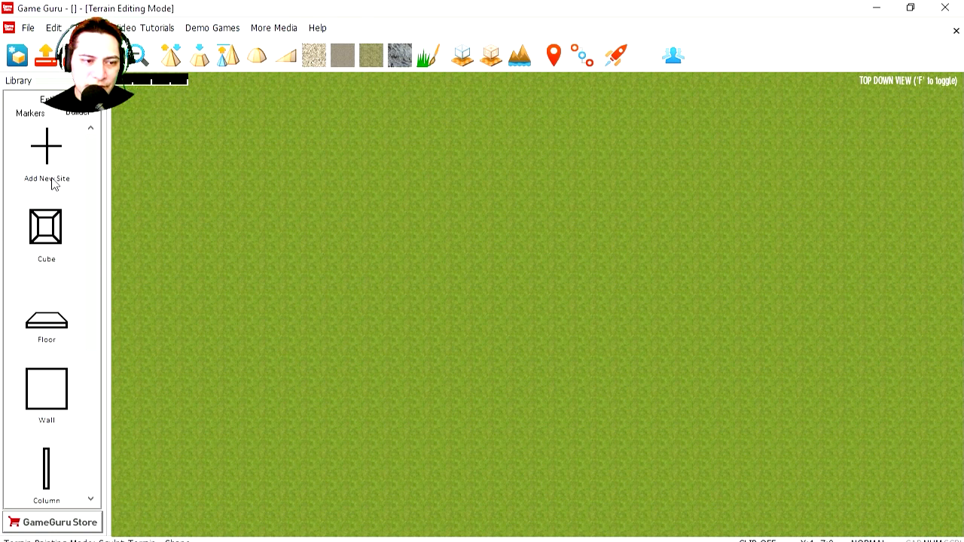
# - Place a new building site on the grass terrain and lay dark rusted-metal floor pieces in connected paths across it
pyautogui.click(355, 221)
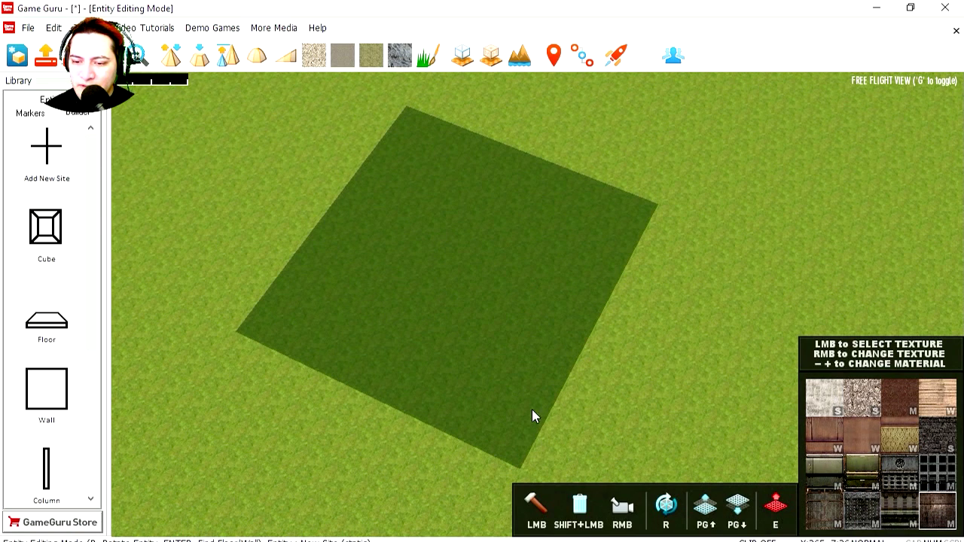
pyautogui.moveTo(434, 384); pyautogui.dragTo(304, 370)
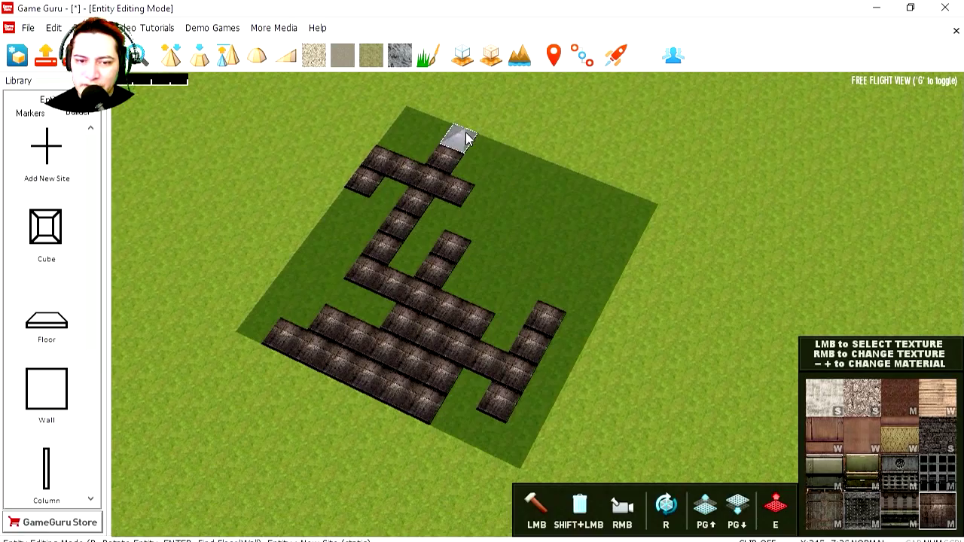
# - Walk over the dark metal floor paths in a test run of the level and return to the editor
pyautogui.press('w')
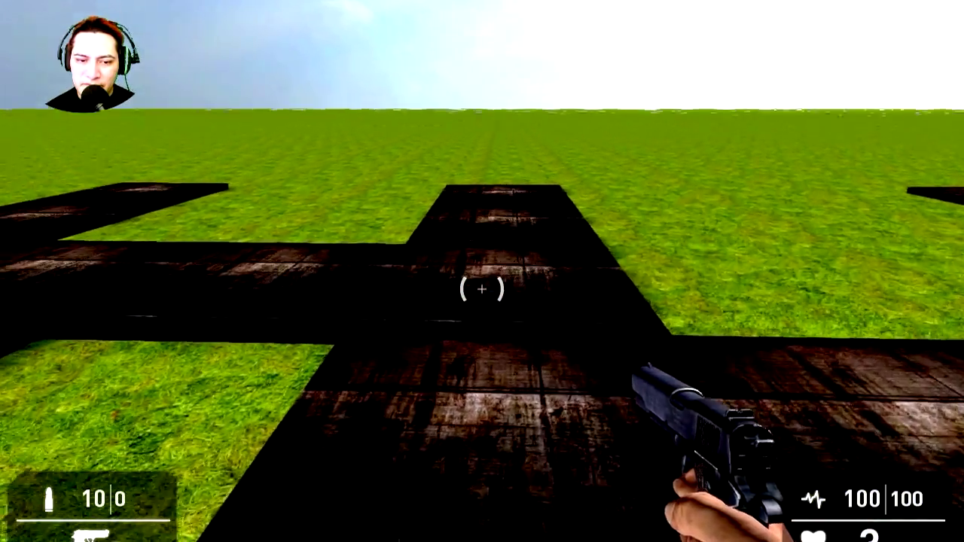
pyautogui.press('w')
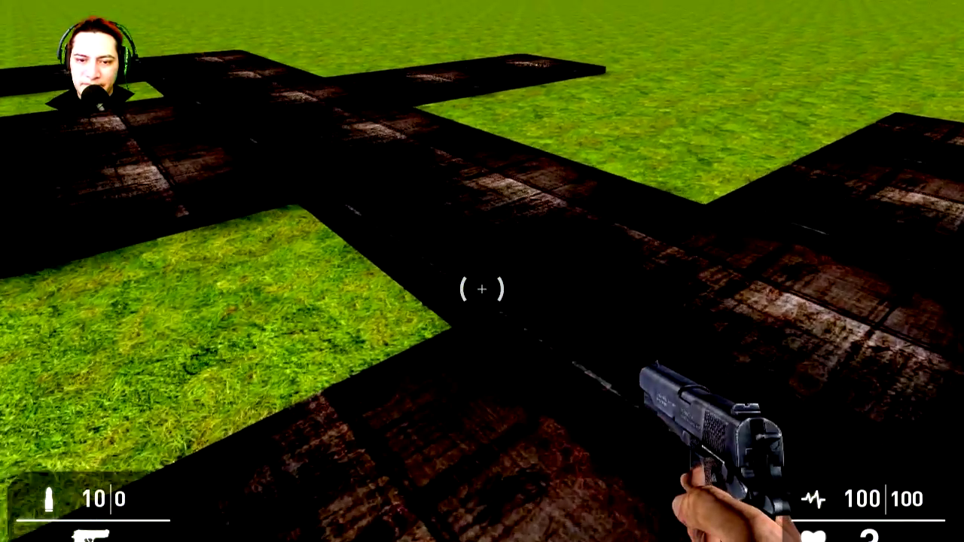
pyautogui.press('w')
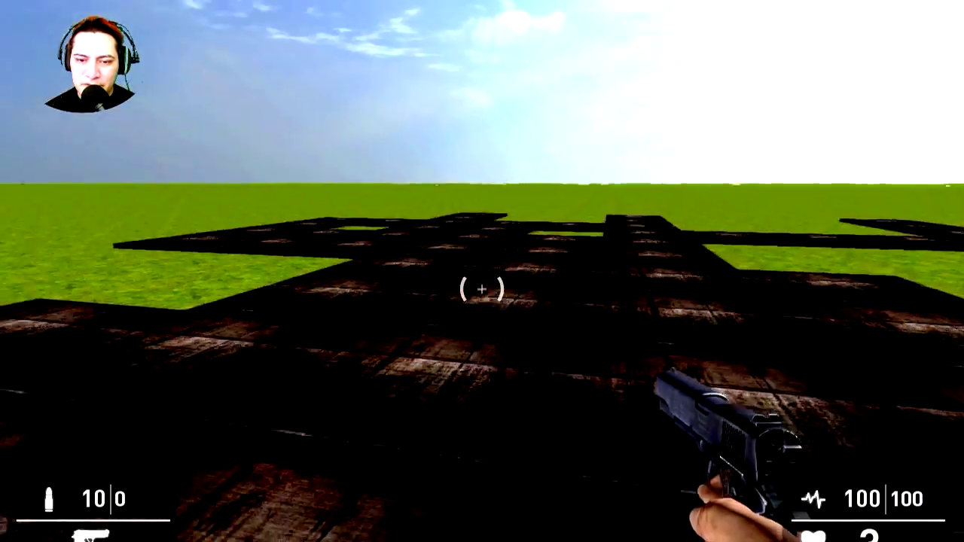
pyautogui.press('Escape')
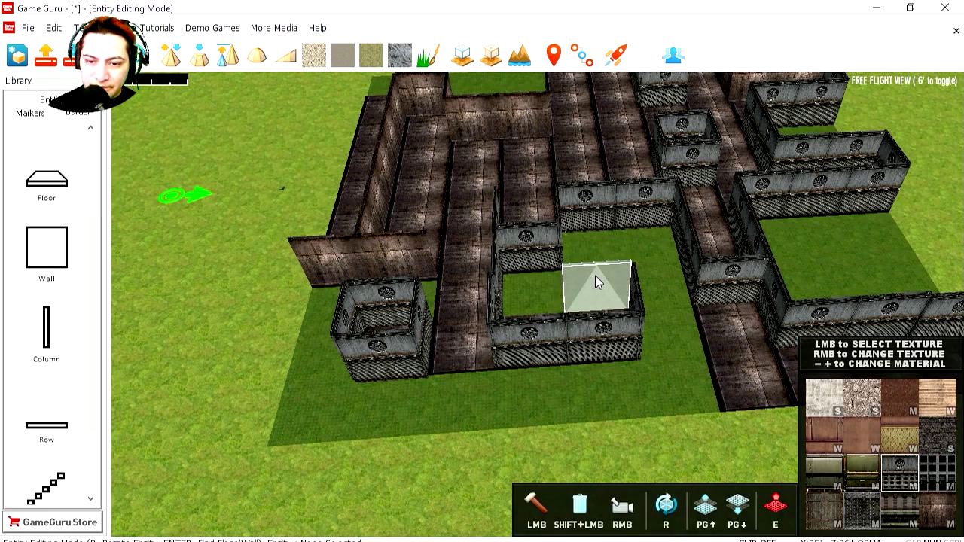
# - Add vented metal wall segments to close the open enclosure near the front of the site
pyautogui.click(596, 275)
pyautogui.click(555, 276)
pyautogui.moveTo(555, 275); pyautogui.dragTo(609, 287, button='right')
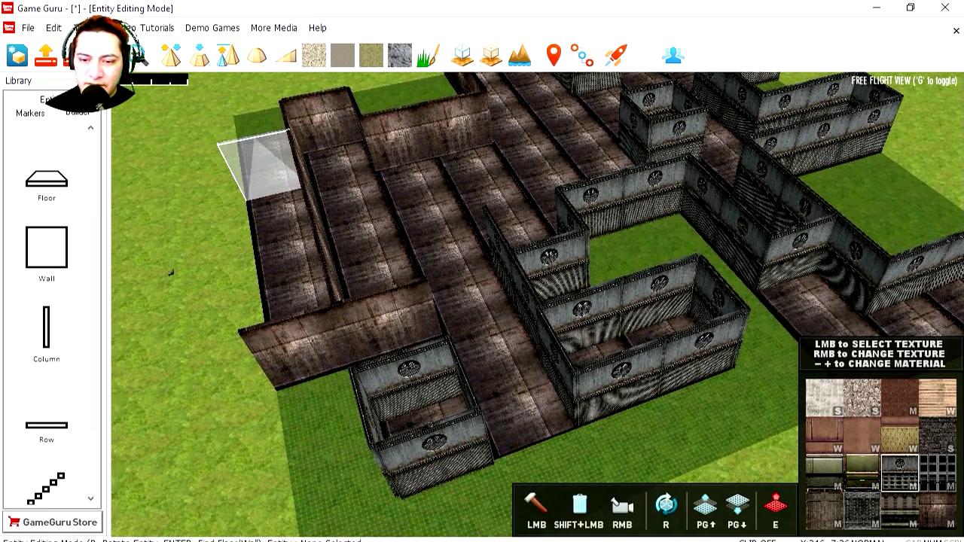
pyautogui.moveTo(257, 164); pyautogui.dragTo(280, 153, button='right')
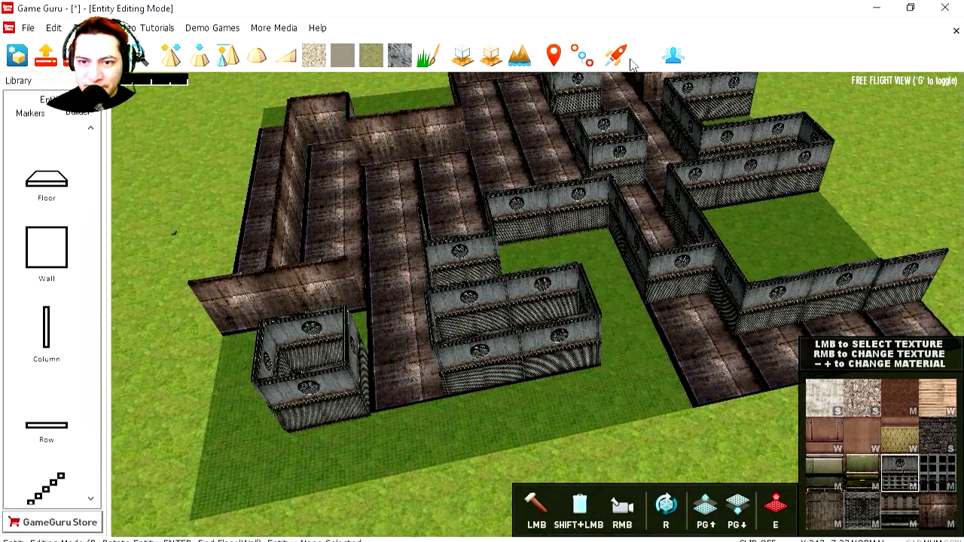
# - Start a test run of the level and walk around the outside of the walls to examine their appearance
pyautogui.click(626, 60)
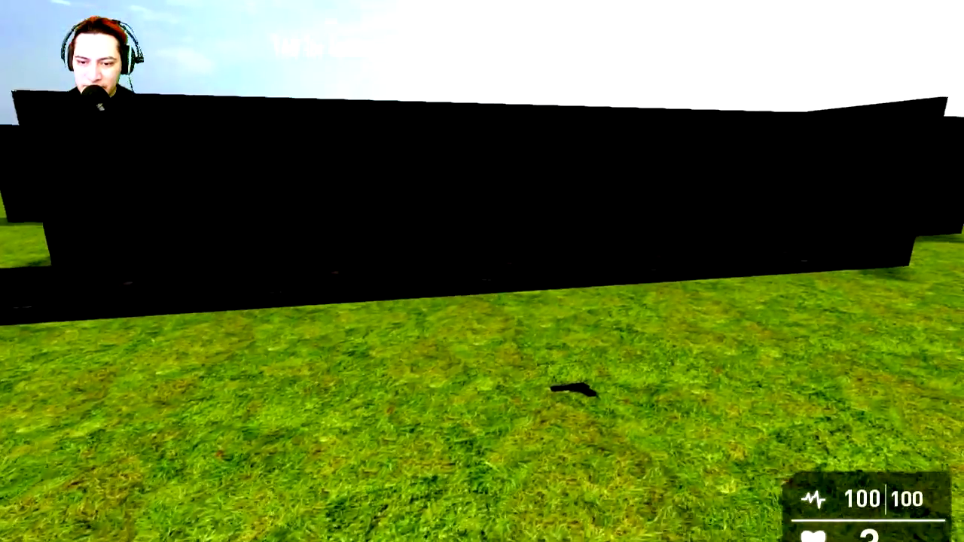
pyautogui.press('w')
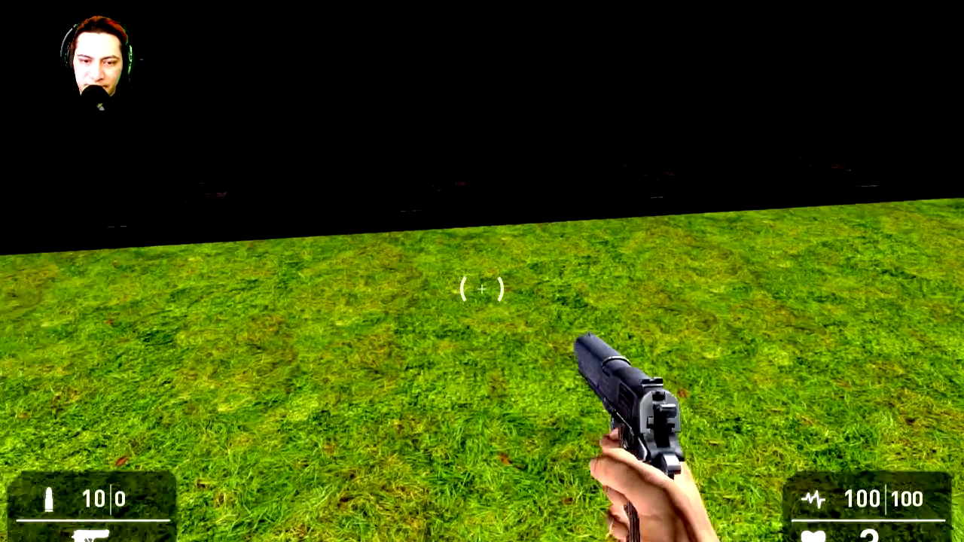
pyautogui.press('w')
pyautogui.press('a')
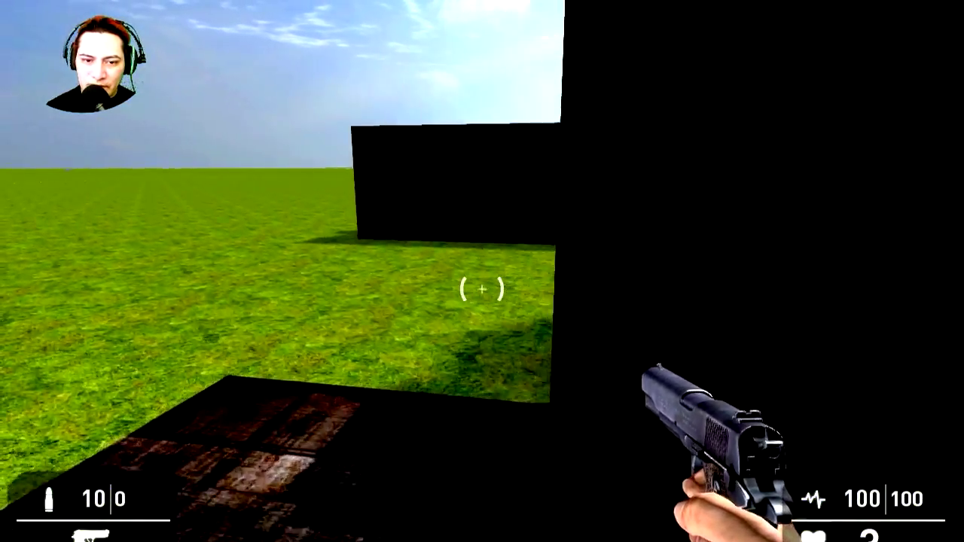
pyautogui.press('w')
pyautogui.press('a')
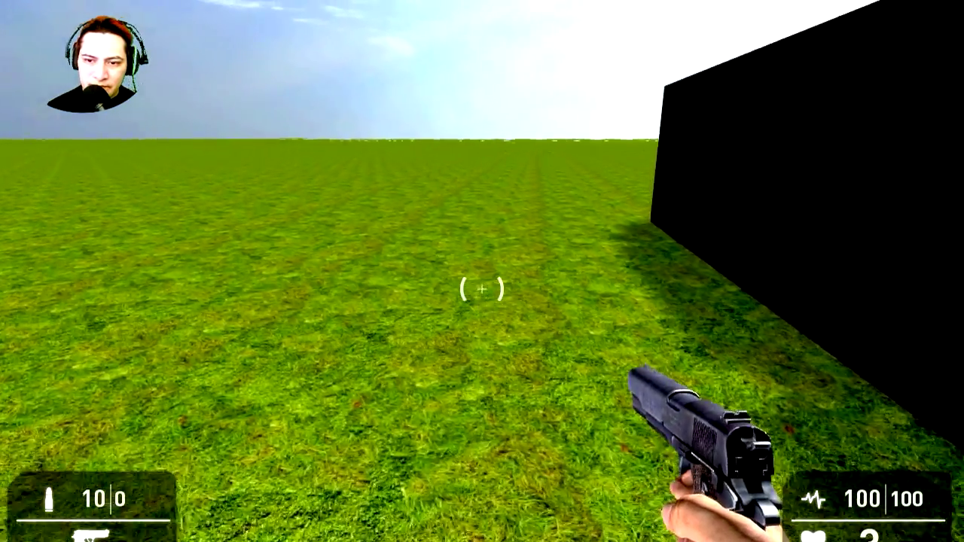
# - Show the in-game settings and raise the Ambience Level in the visual settings to brighten the walls
pyautogui.press('F11')
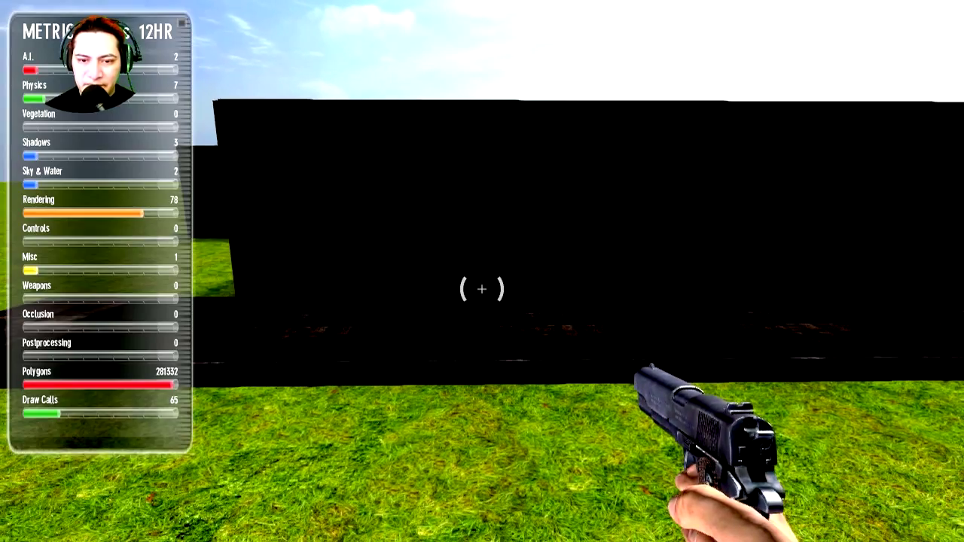
pyautogui.press('Tab')
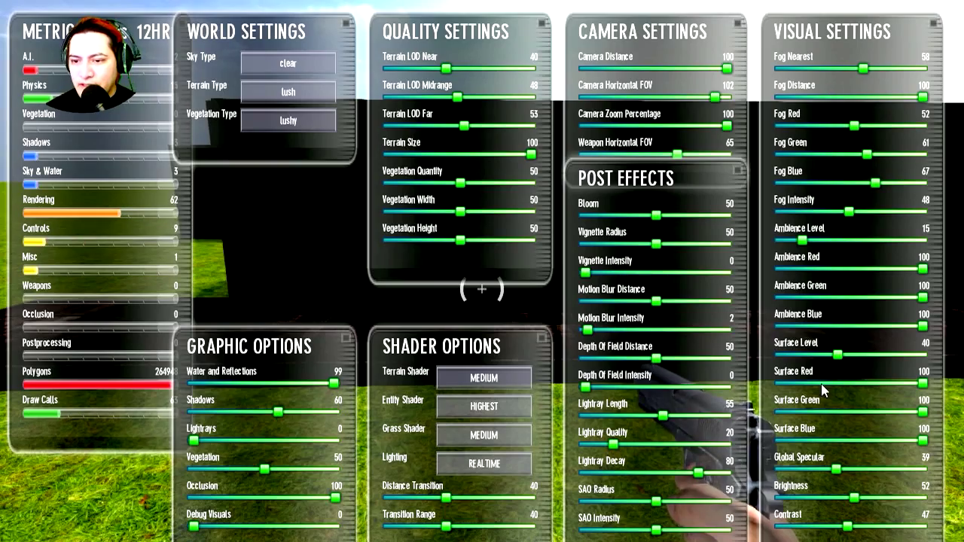
pyautogui.moveTo(804, 241); pyautogui.dragTo(890, 242)
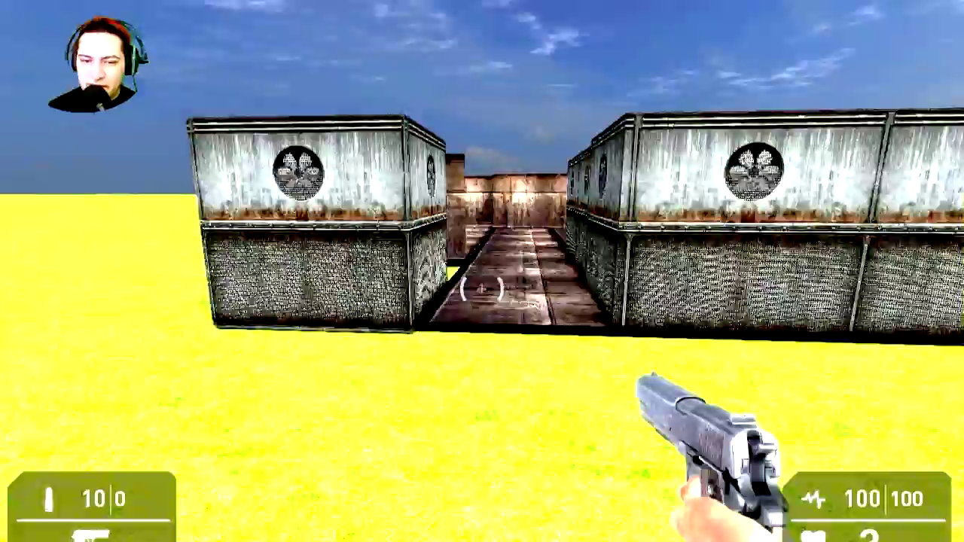
# - Walk through the brightened walled corridors, fire one pistol shot and return to the editor
pyautogui.press('s')
pyautogui.press('w')
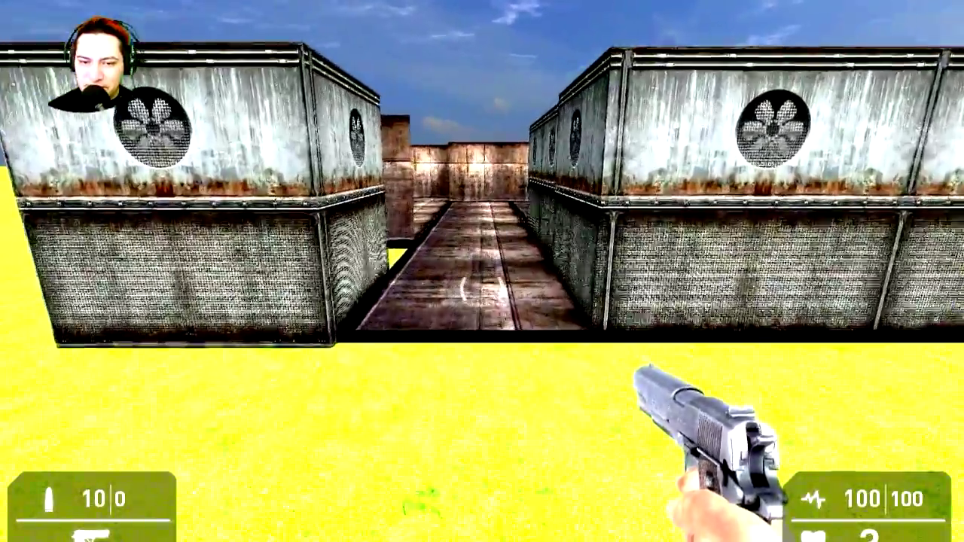
pyautogui.press('w')
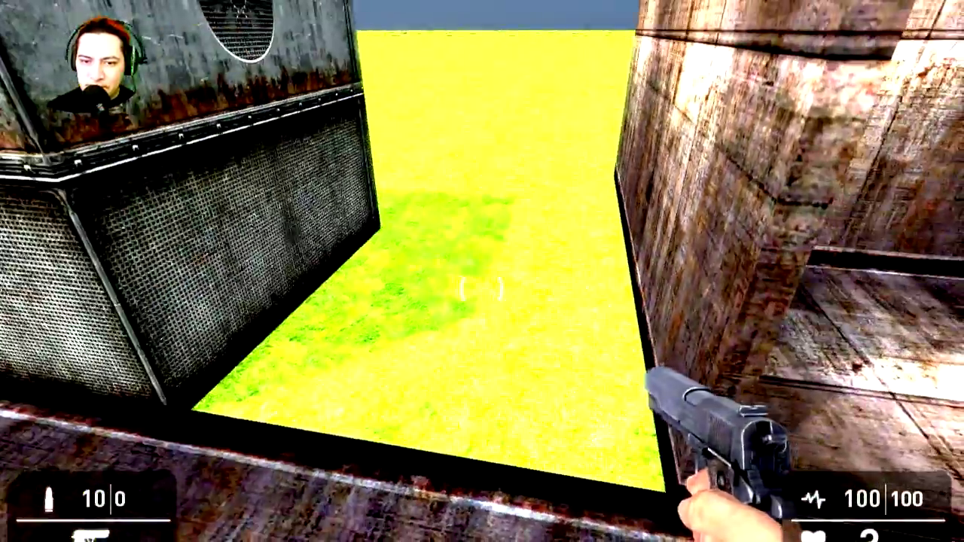
pyautogui.press('w')
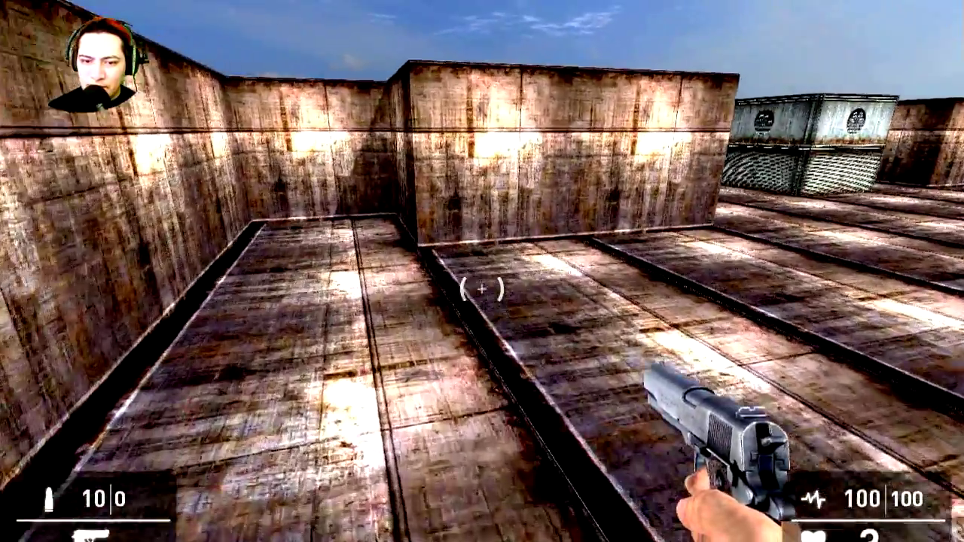
pyautogui.press('w')
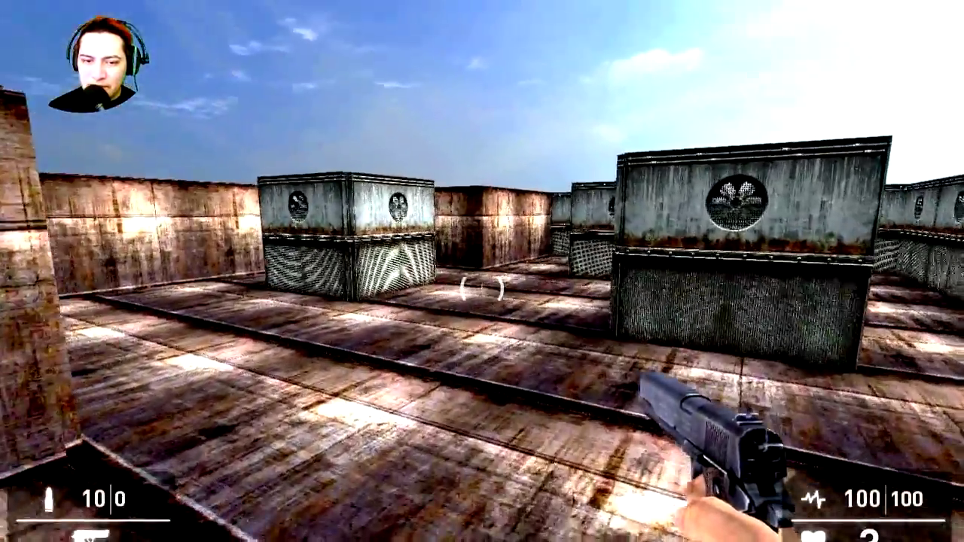
pyautogui.rightClick(482, 289)
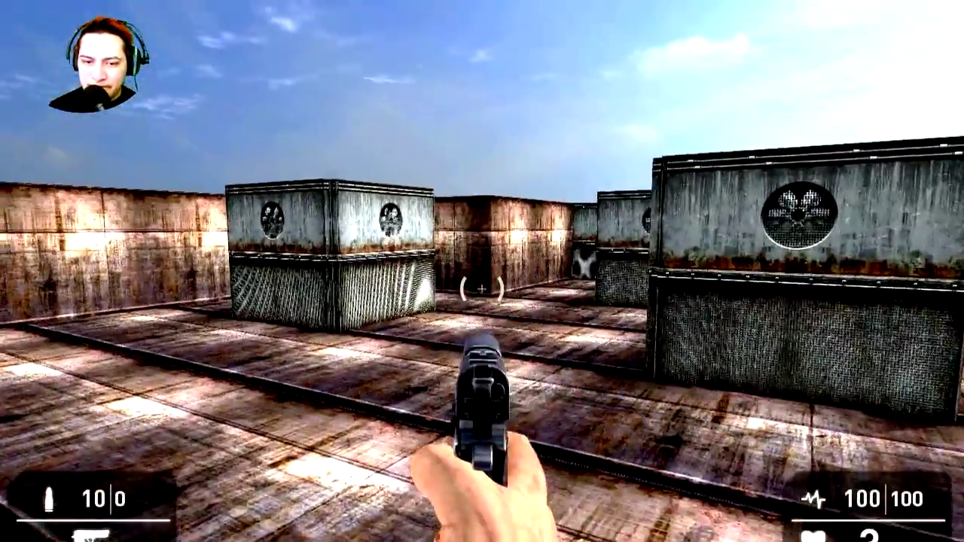
pyautogui.click(482, 289)
pyautogui.press('s')
pyautogui.press('w')
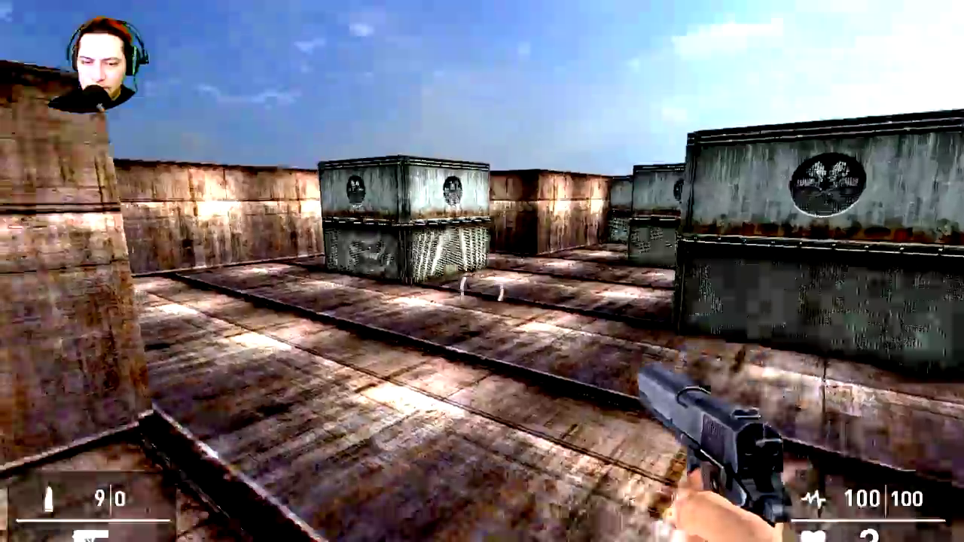
pyautogui.press('w')
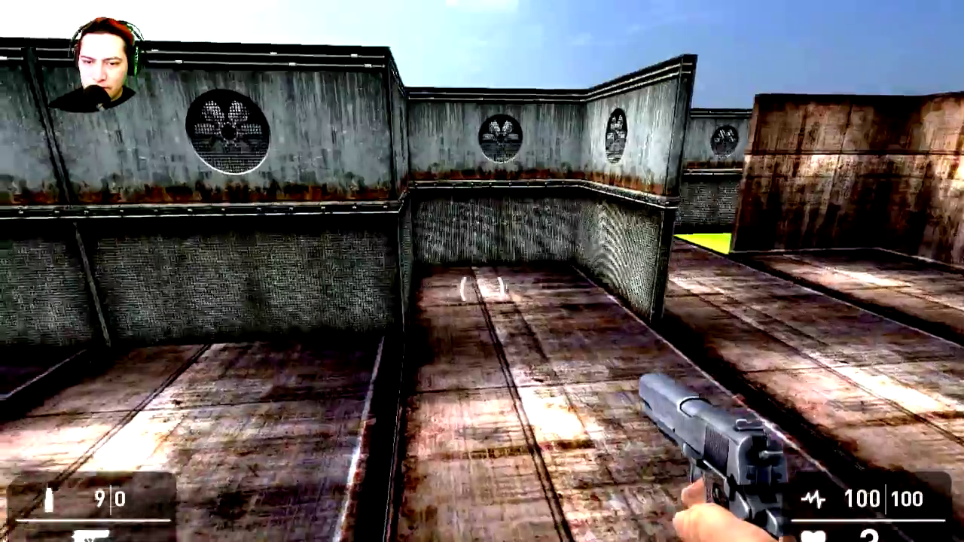
pyautogui.press('w')
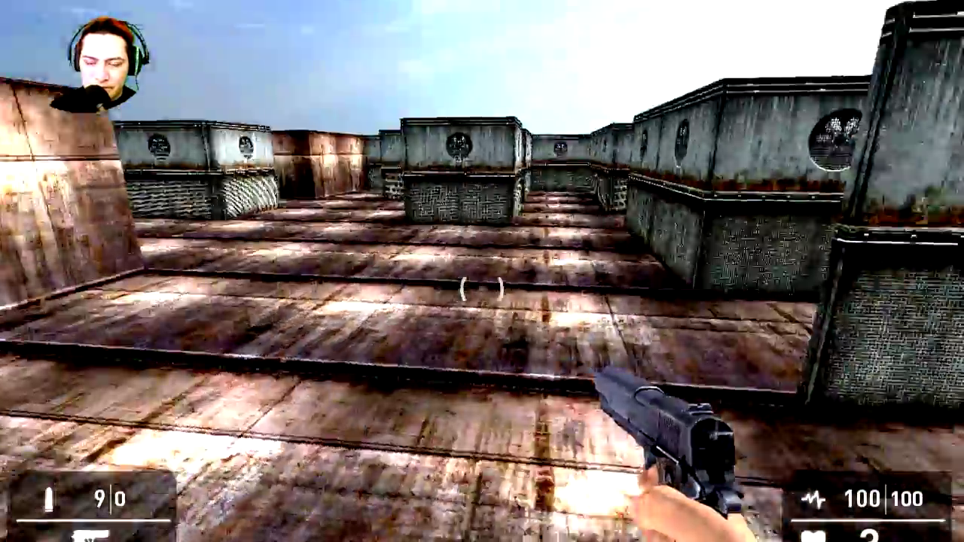
pyautogui.press('w')
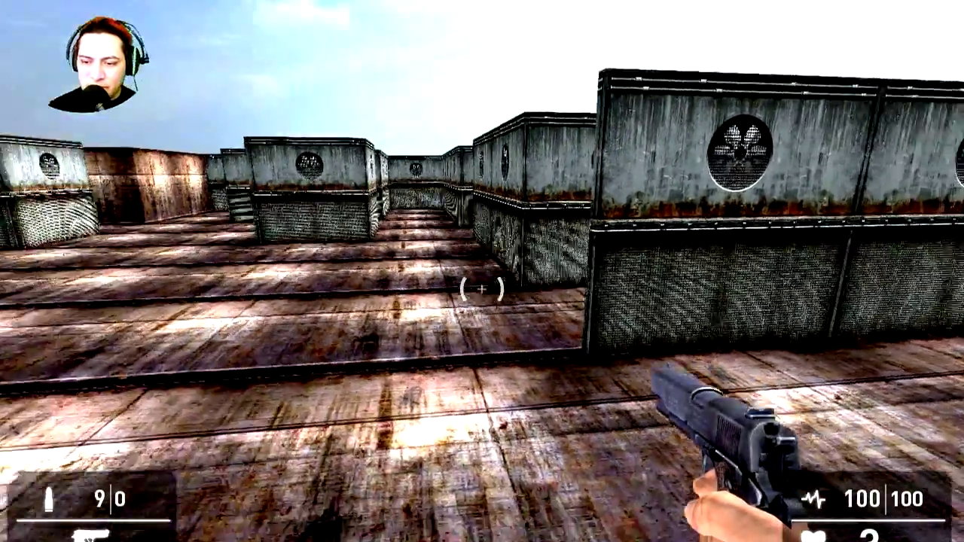
pyautogui.press('Escape')
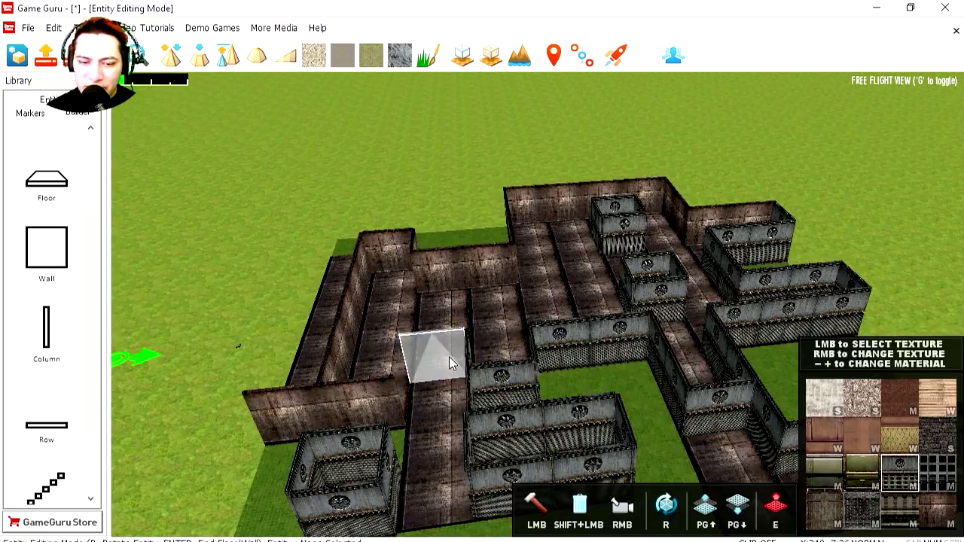
# - Raise the site's building grid one layer so that it lies above the existing floor level
pyautogui.press('a')
pyautogui.press('d')
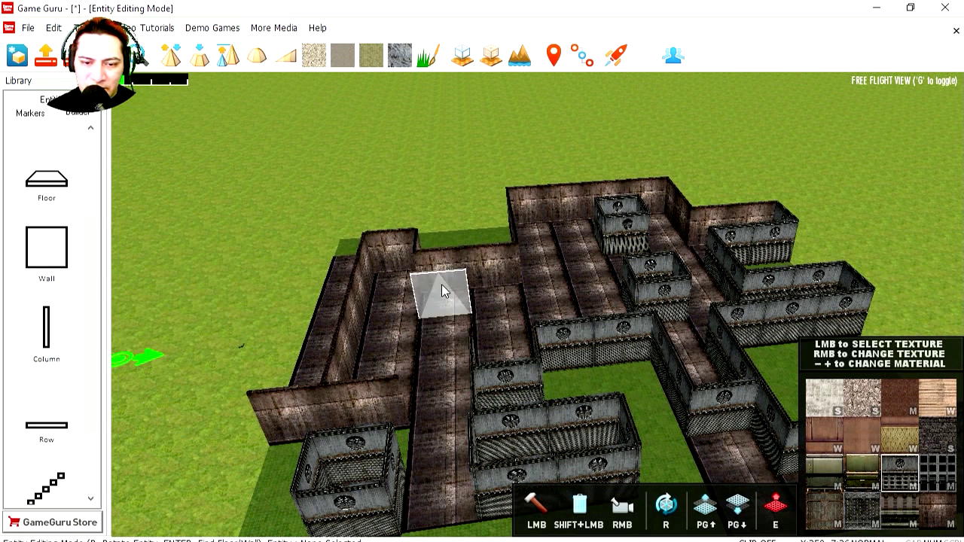
pyautogui.moveTo(439, 283); pyautogui.dragTo(673, 452, button='right')
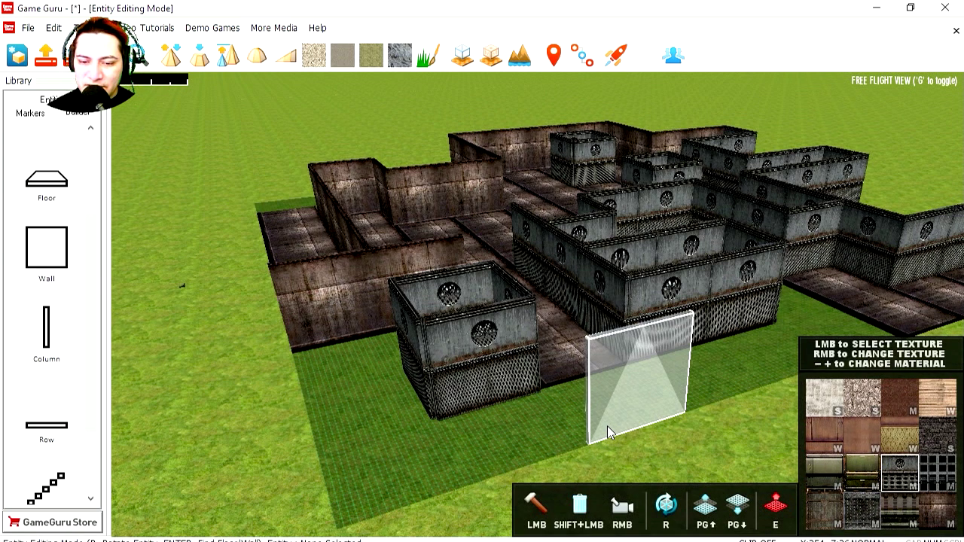
pyautogui.press('pageup')
pyautogui.press('pagedown')
pyautogui.press('pageup')
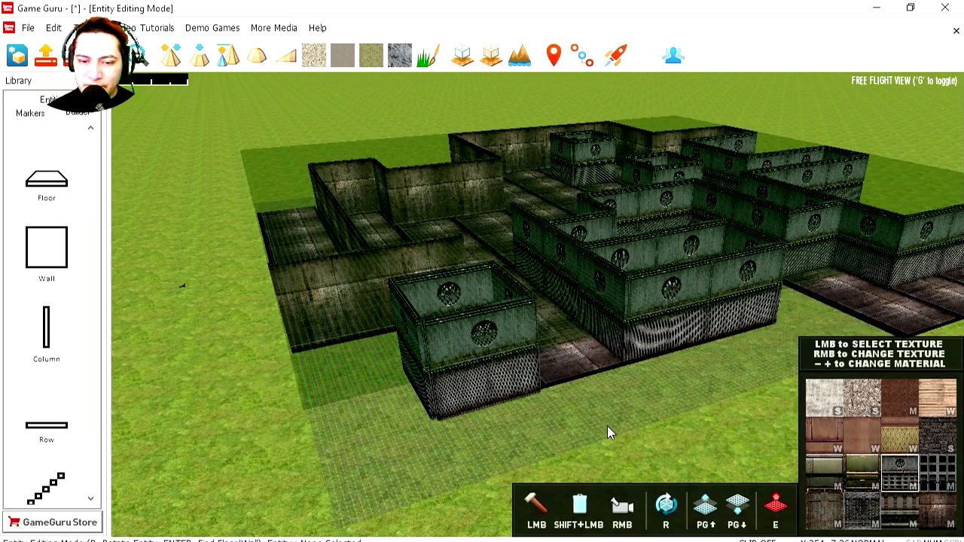
pyautogui.moveTo(584, 412); pyautogui.dragTo(617, 418, button='right')
# - Roof the walled corridors with Floor parts in the metal grate texture, leaving the central area open
pyautogui.moveTo(91, 323); pyautogui.dragTo(98, 260)
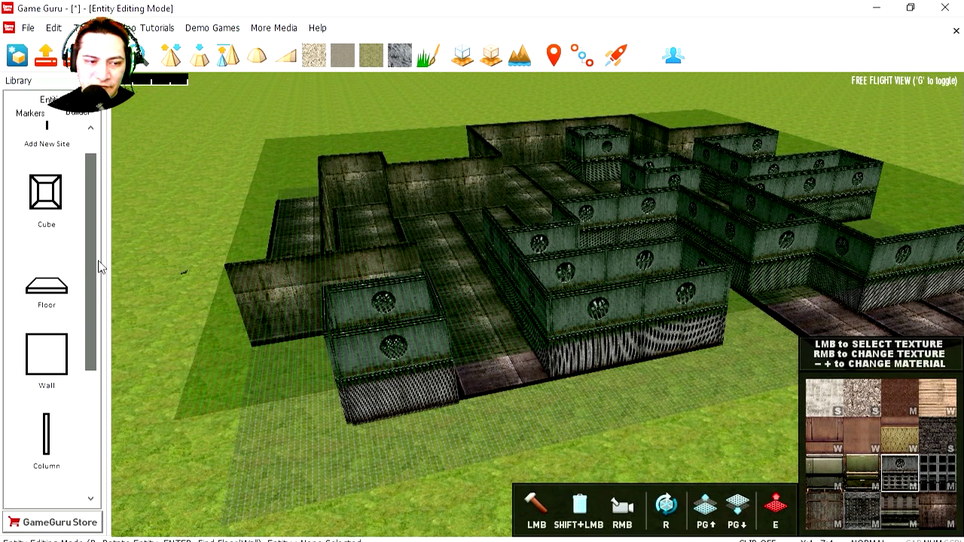
pyautogui.click(46, 289)
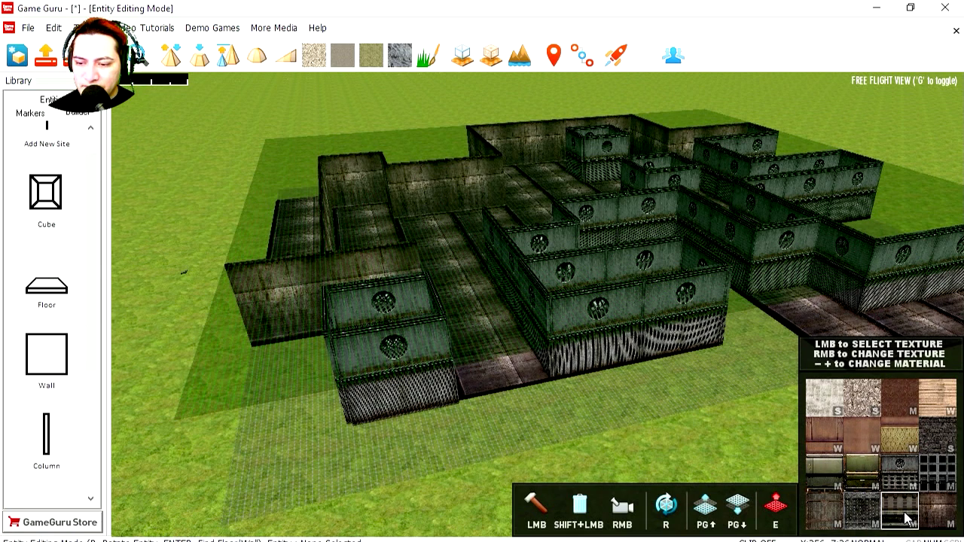
pyautogui.click(440, 224)
pyautogui.moveTo(440, 224); pyautogui.dragTo(354, 230, button='right')
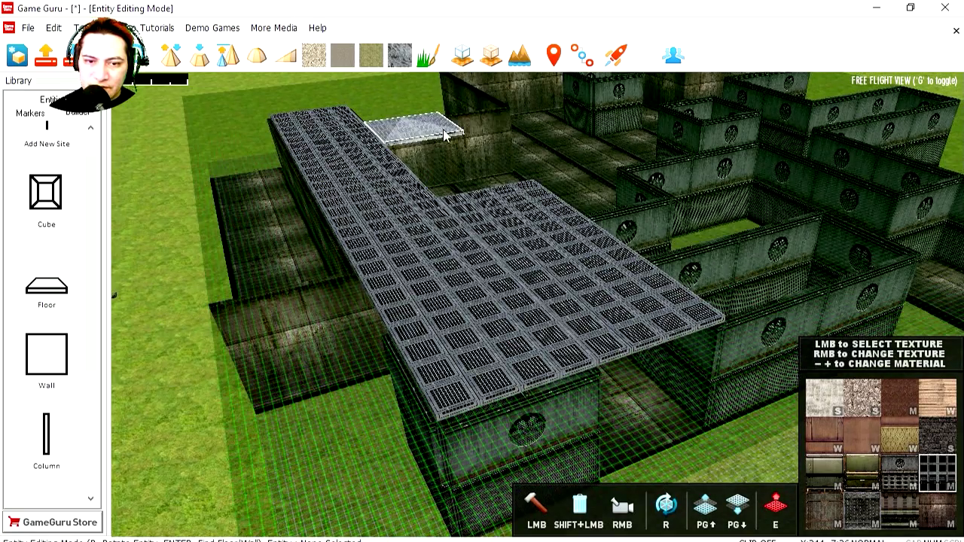
pyautogui.click(445, 133)
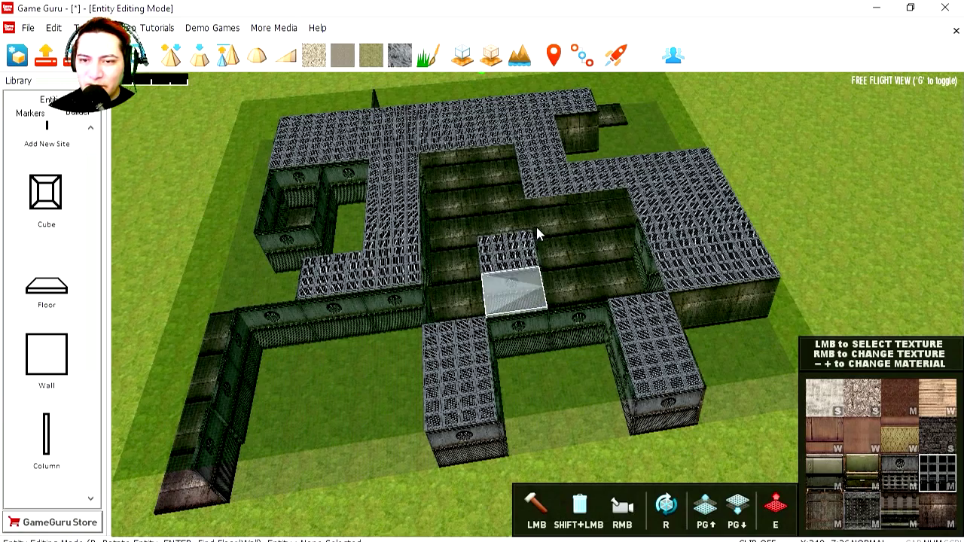
# - Start a test run, walk through the corridors to examine the grate roof, and return to the editor
pyautogui.click(622, 59)
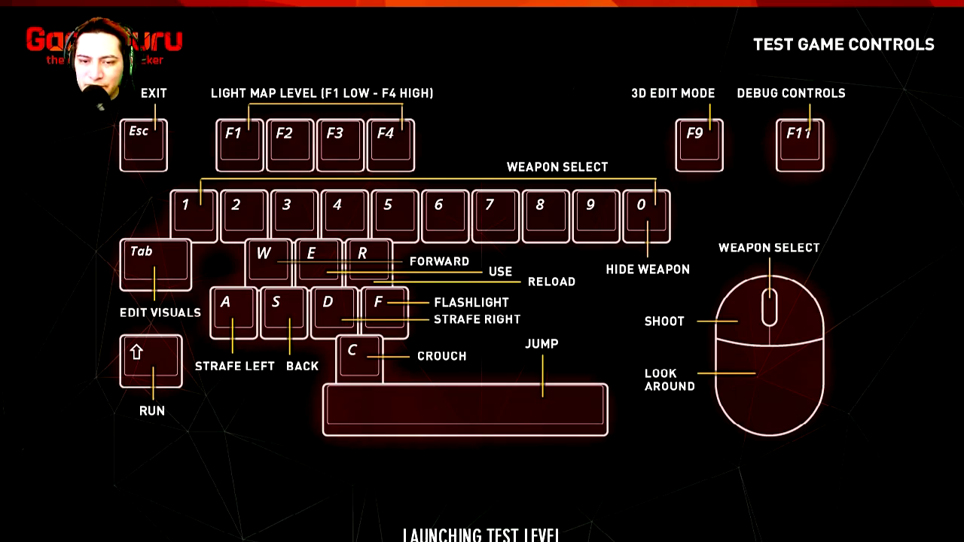
pyautogui.press('w')
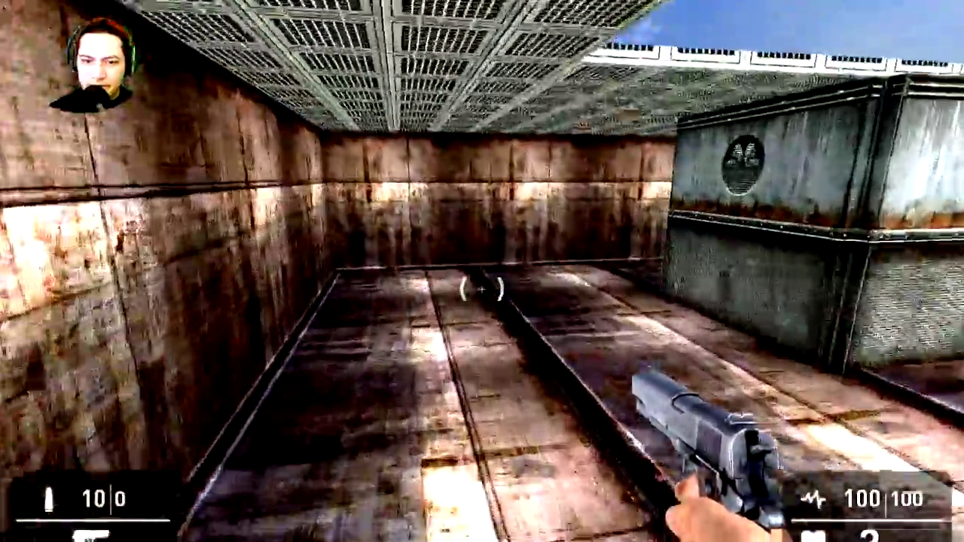
pyautogui.press('w')
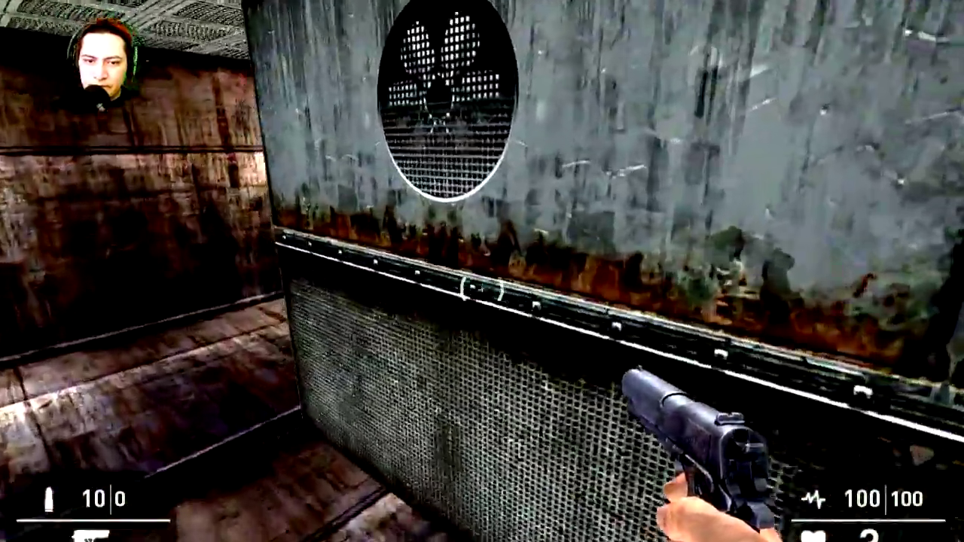
pyautogui.press('w')
pyautogui.press('w')
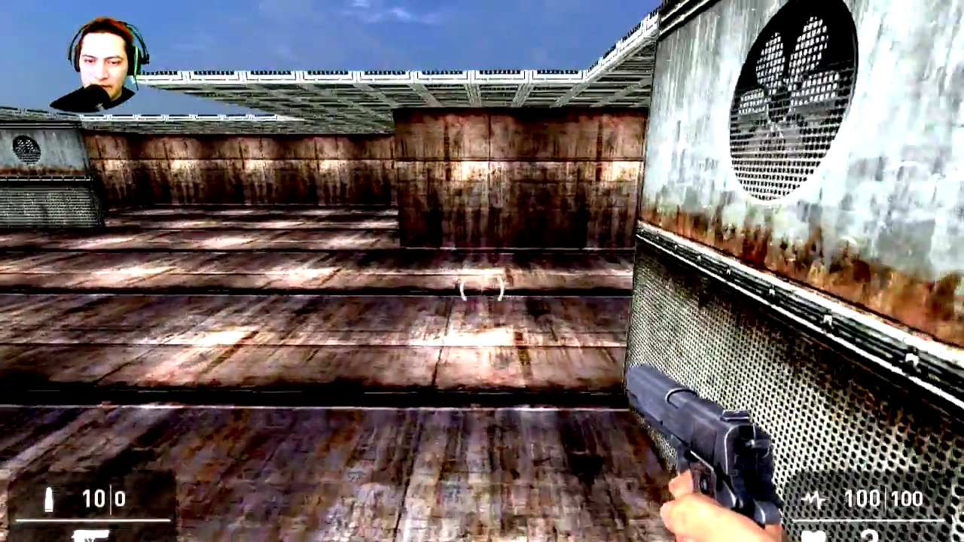
pyautogui.press('Escape')
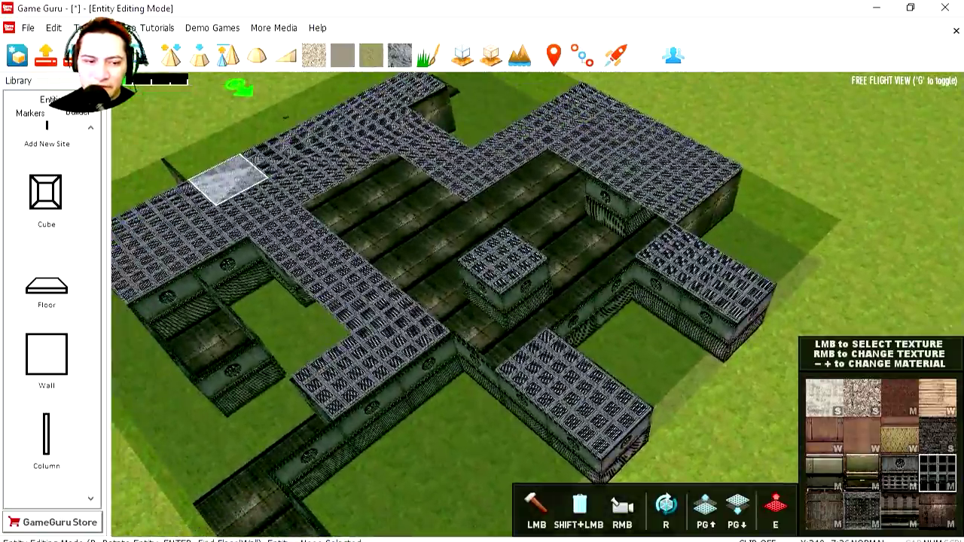
# - Build a second level of Wall parts in the fan-vent metal texture around the edge of the open central area
pyautogui.click(46, 360)
pyautogui.moveTo(216, 161); pyautogui.dragTo(155, 167, button='right')
pyautogui.press('a')
pyautogui.press('w')
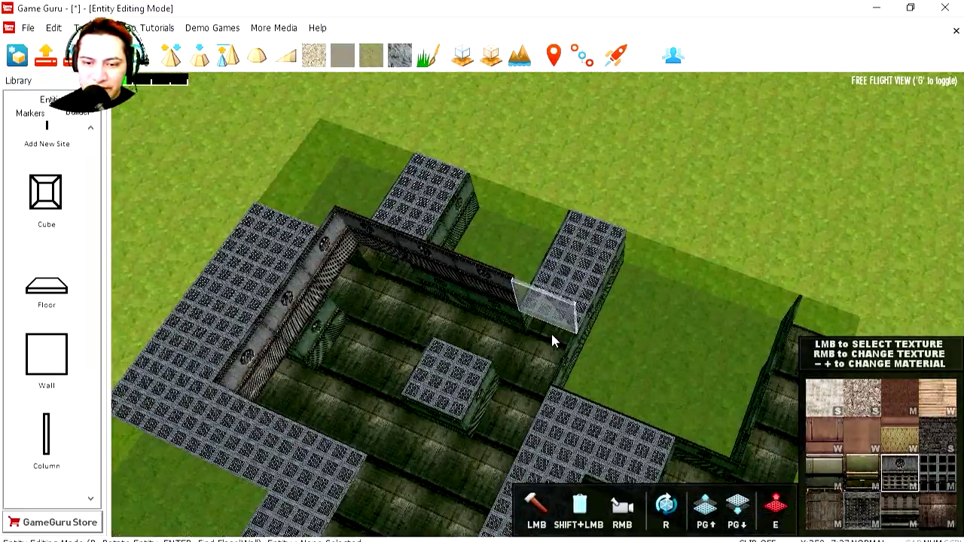
pyautogui.click(551, 331)
pyautogui.moveTo(236, 155); pyautogui.dragTo(278, 169, button='right')
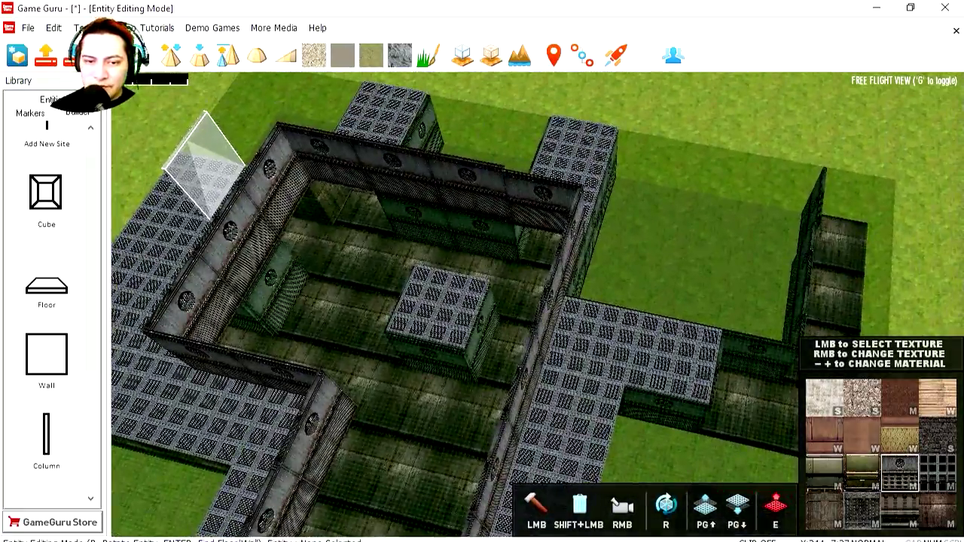
pyautogui.press('a')
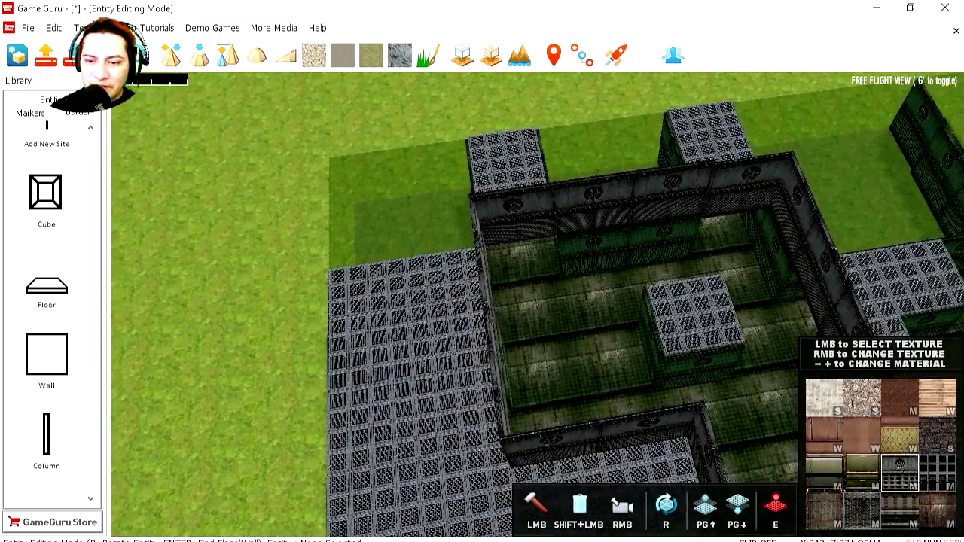
pyautogui.moveTo(506, 365); pyautogui.dragTo(637, 328, button='right')
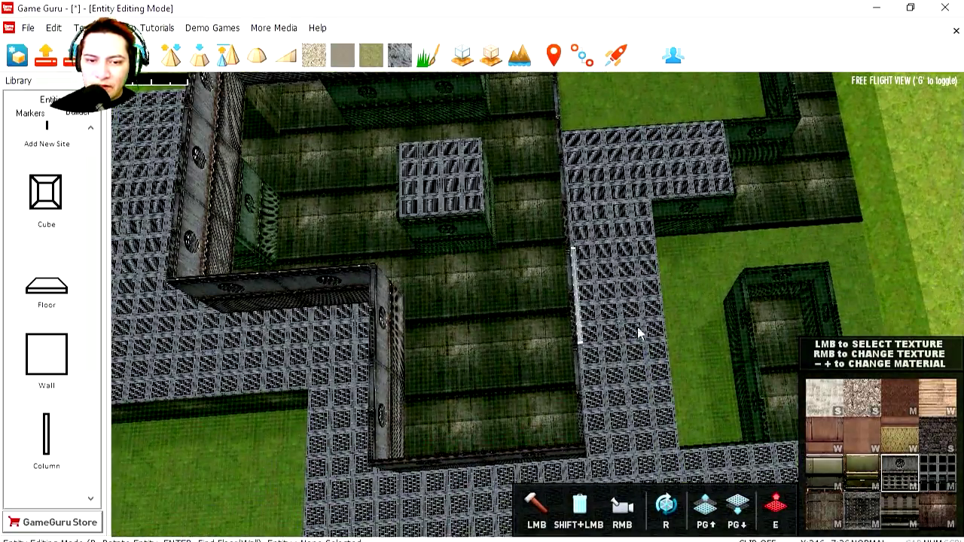
# - Enclose the top of the central pillar with second-level Wall parts in the fan-vent texture
pyautogui.click(454, 215)
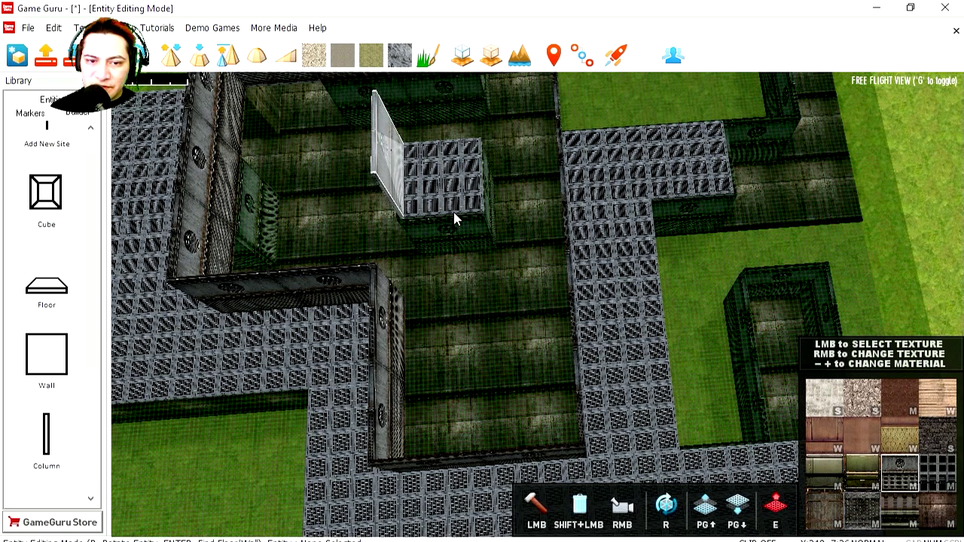
pyautogui.click(481, 211)
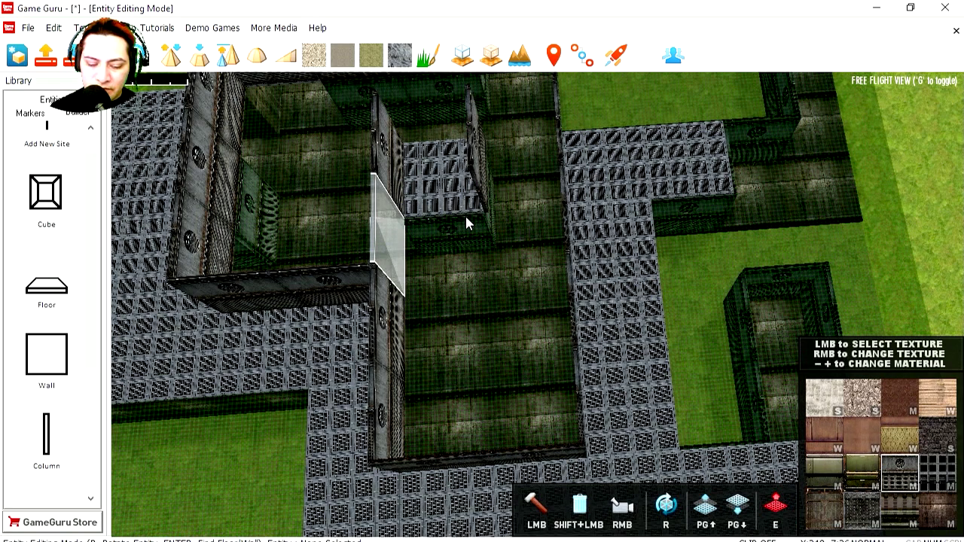
pyautogui.click(461, 198)
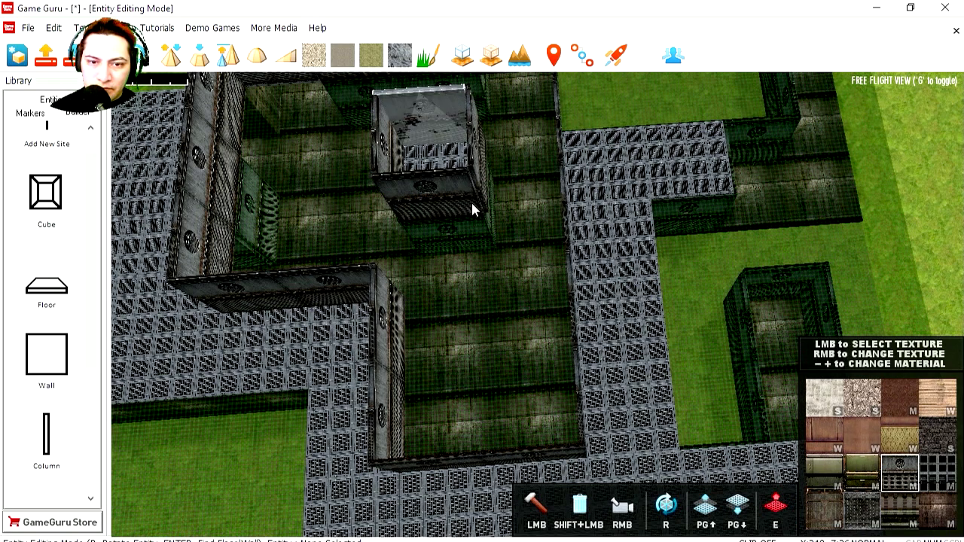
# - Add another level of fan-vent Wall parts on top of the central area's perimeter and the central pillar
pyautogui.scroll(-5, 471, 200)
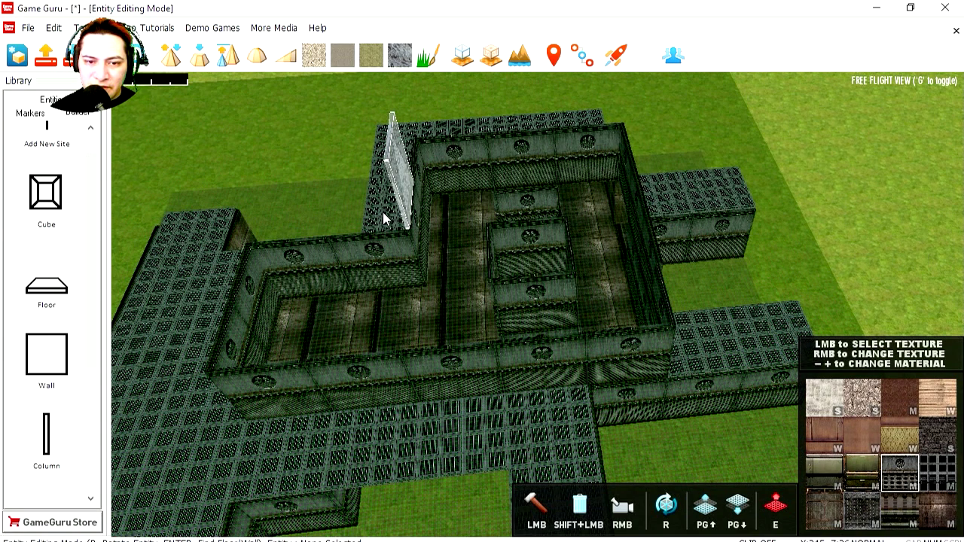
pyautogui.click(393, 172)
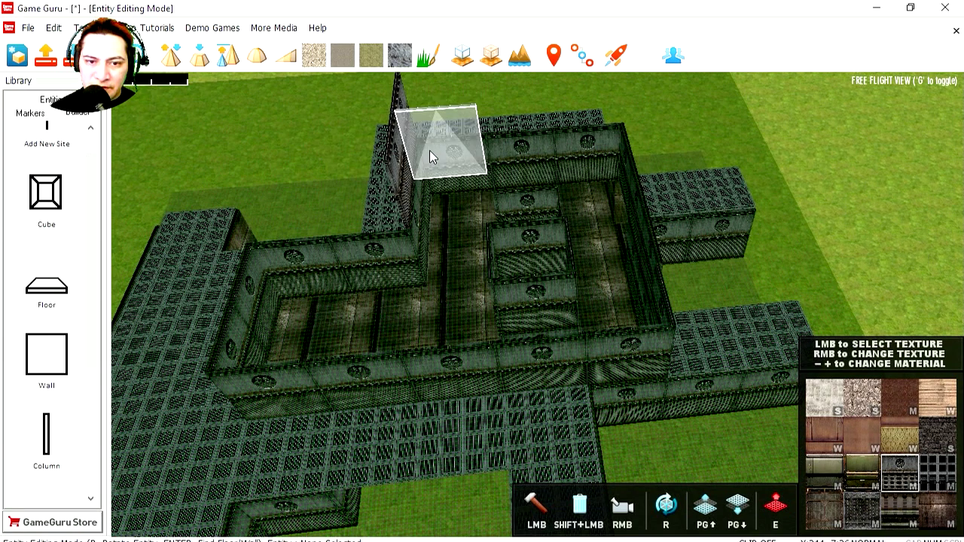
pyautogui.click(430, 152)
pyautogui.click(534, 134)
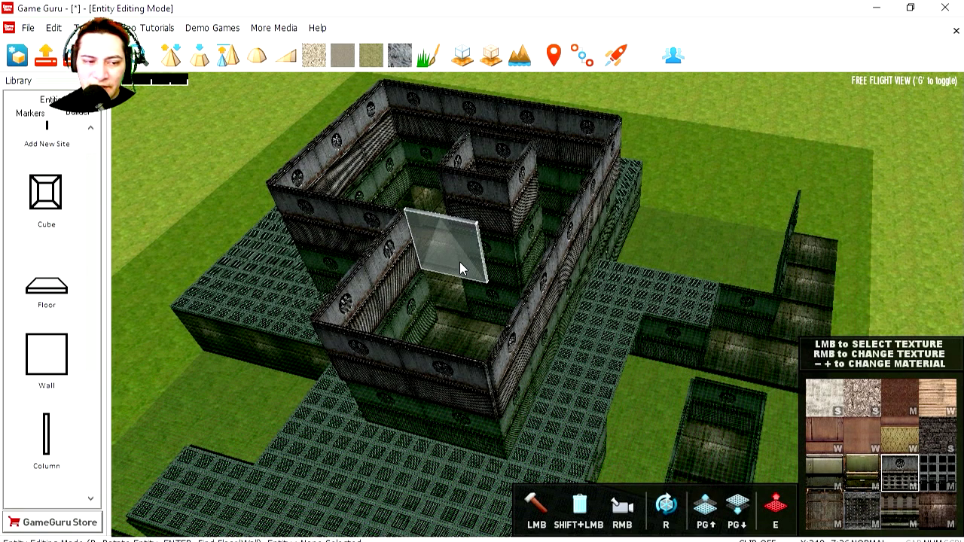
# - Raise the building grid one layer and cover the raised central area with Floor parts in the green metal texture
pyautogui.click(56, 298)
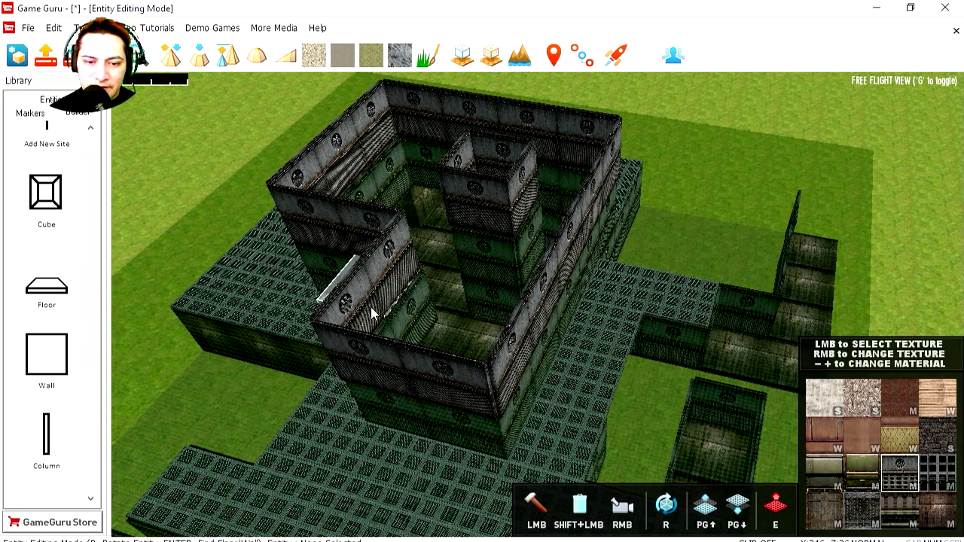
pyautogui.press('pageup')
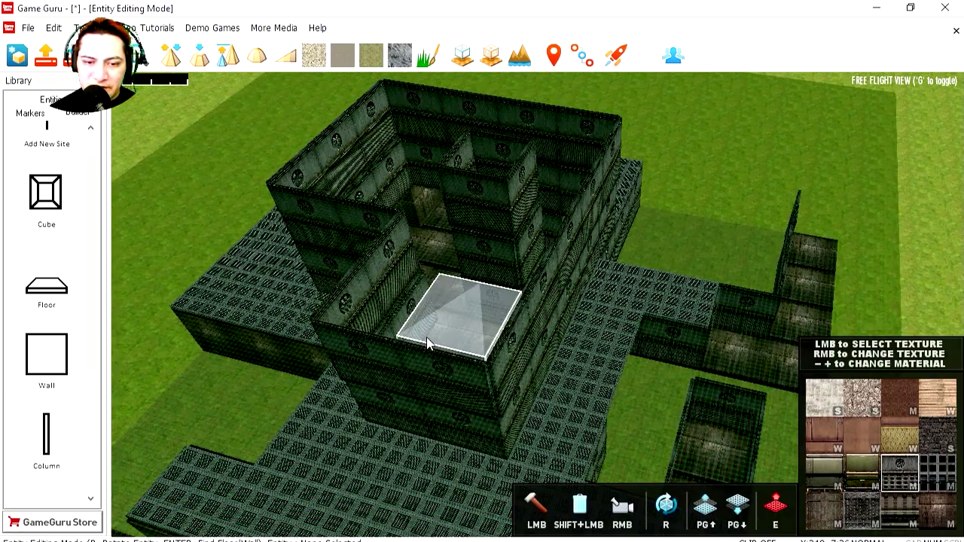
pyautogui.click(431, 337)
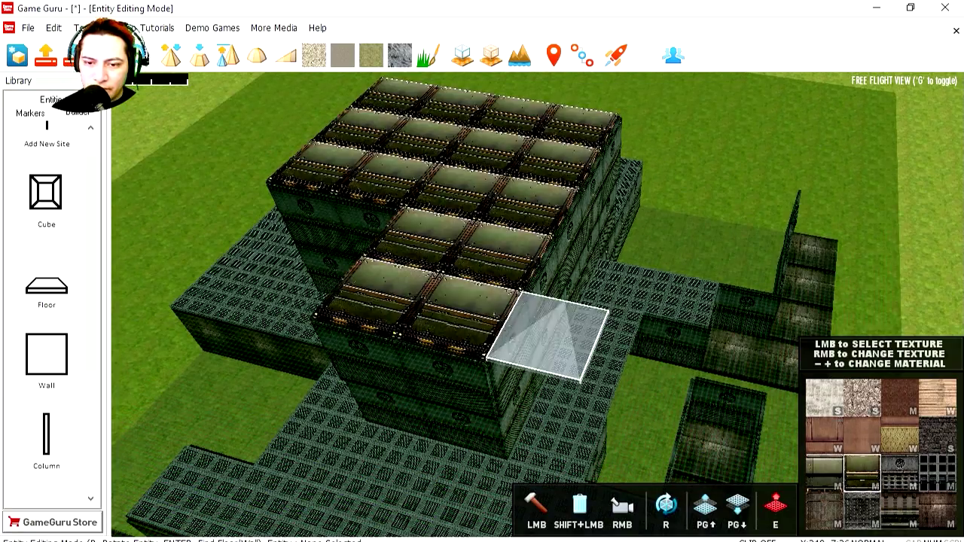
# - Start a test run of the level, look up at the raised central roof and walk along the surrounding corridors
pyautogui.press('d')
pyautogui.moveTo(536, 340); pyautogui.dragTo(452, 252, button='right')
pyautogui.press('s')
pyautogui.moveTo(450, 253); pyautogui.dragTo(504, 233)
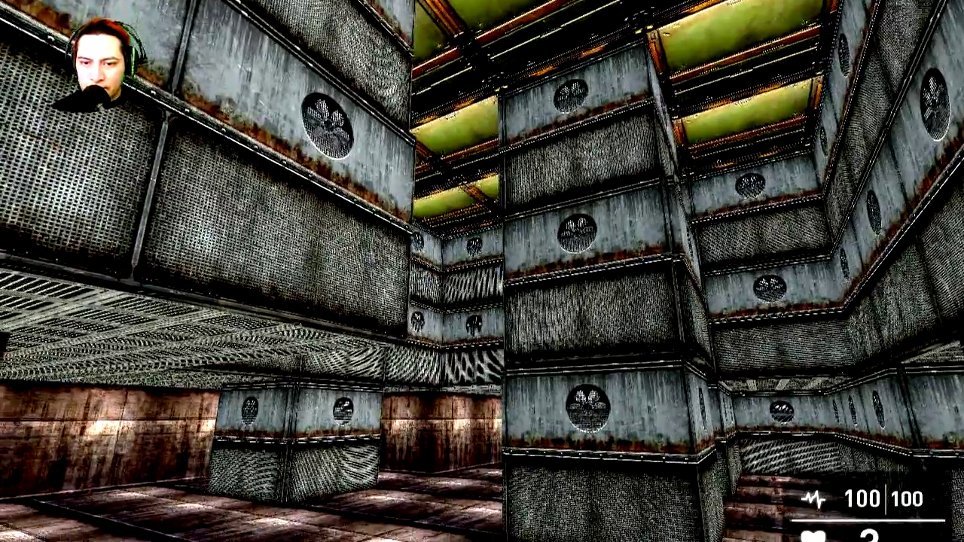
pyautogui.press('w')
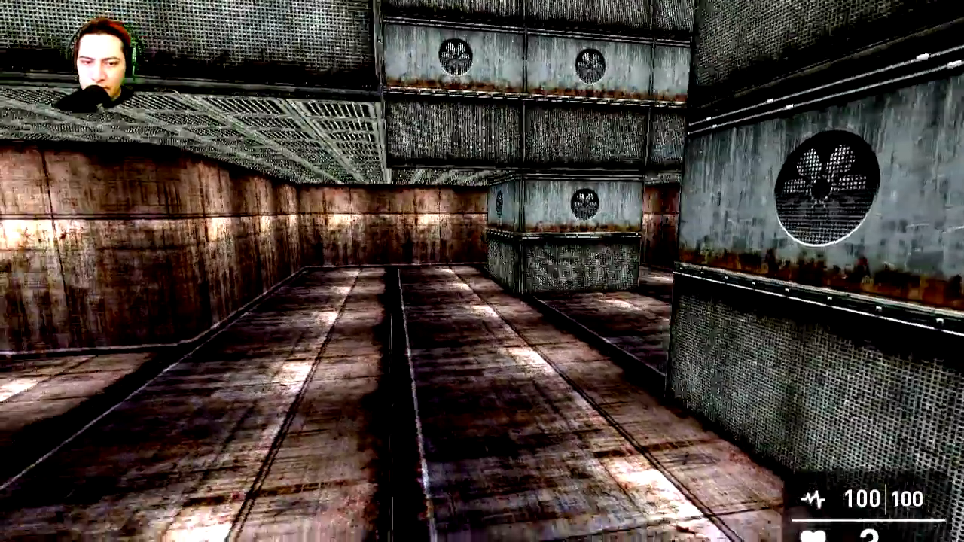
pyautogui.press('w')
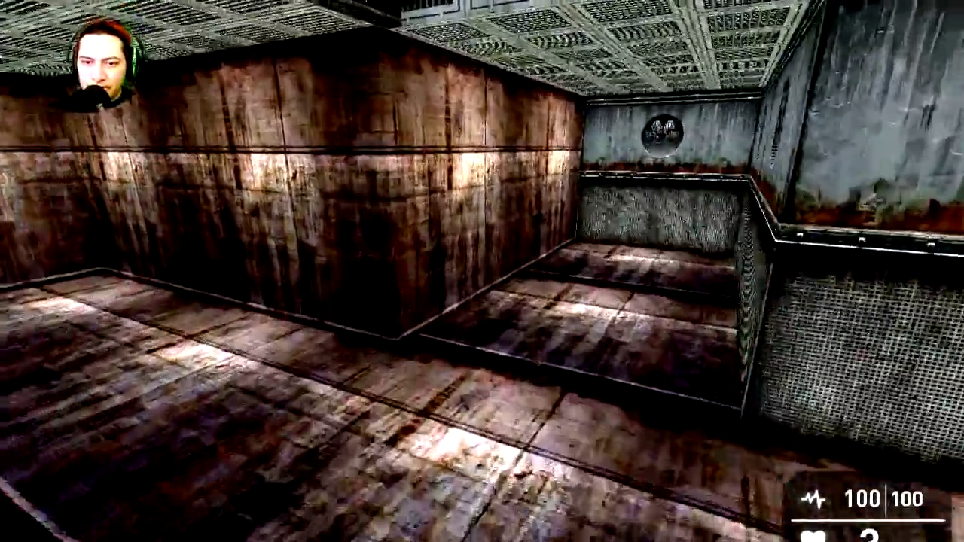
# - Walk back past the central pillar, inspect the tall walls and the corridor's open end, and return to the editor
pyautogui.press('s')
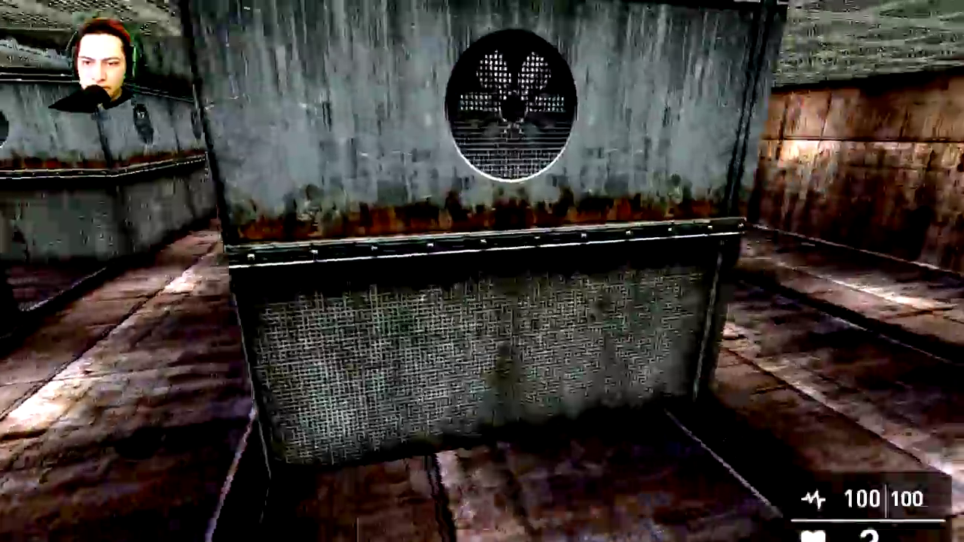
pyautogui.press('w')
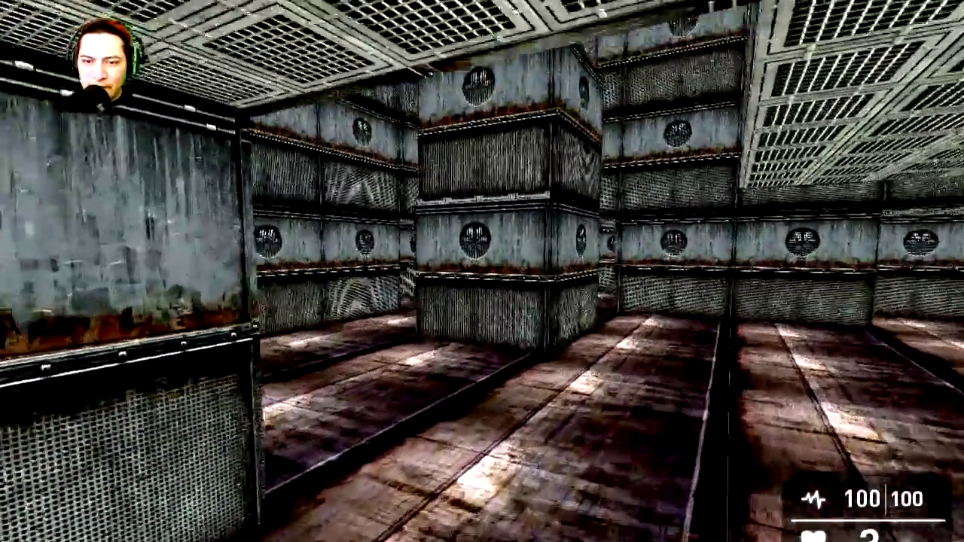
pyautogui.press('w')
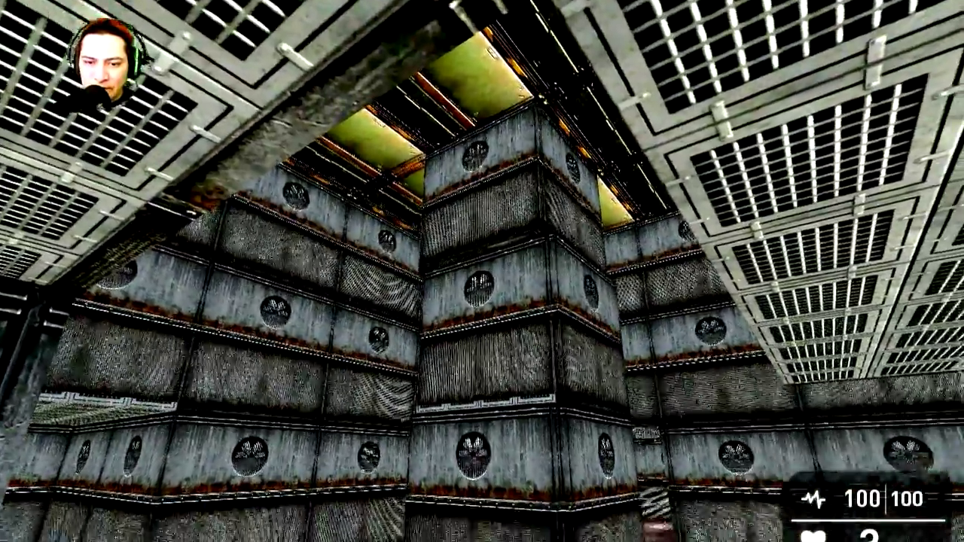
pyautogui.press('w')
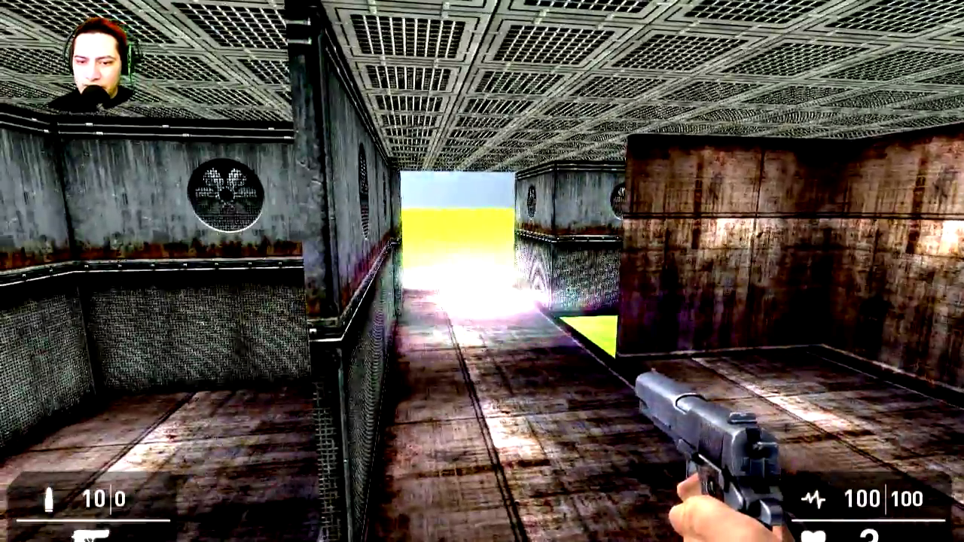
pyautogui.press('w')
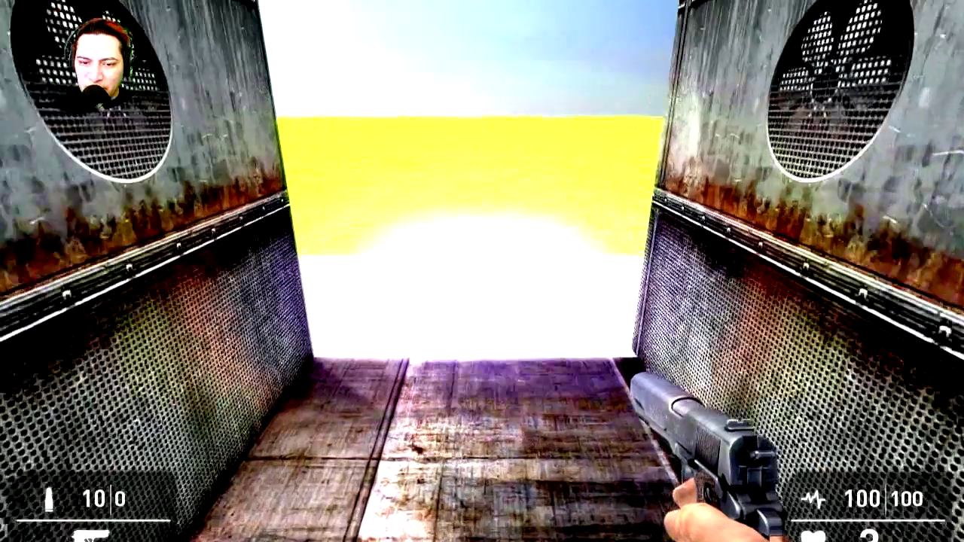
pyautogui.press('Escape')
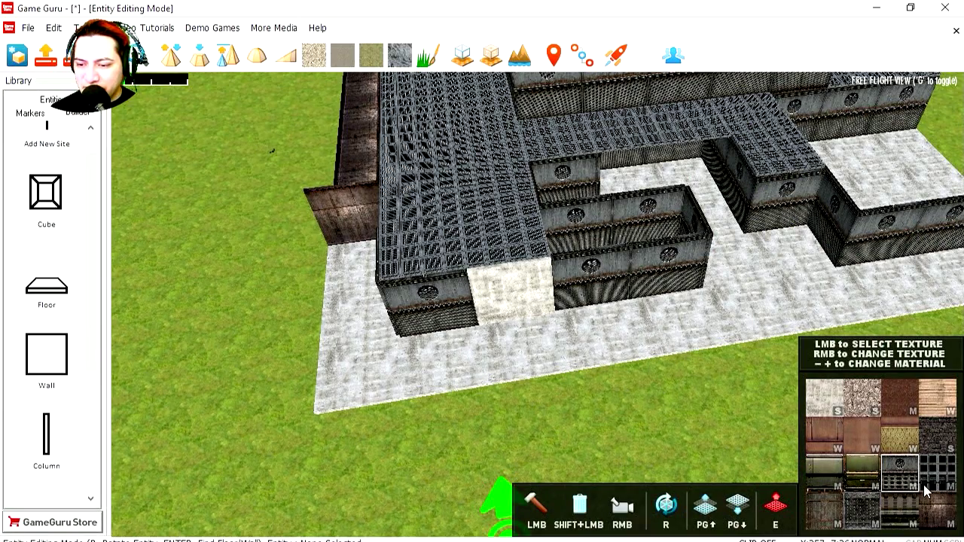
# - Apply the dark metal mesh texture to the outer wall panels at the end of the roofed corridor
pyautogui.click(867, 525)
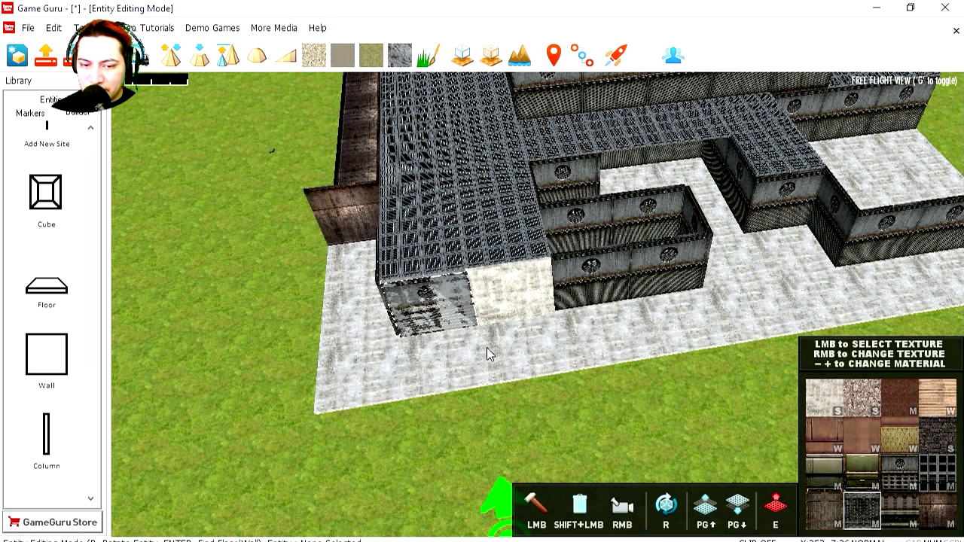
pyautogui.rightClick(452, 331)
pyautogui.rightClick(526, 327)
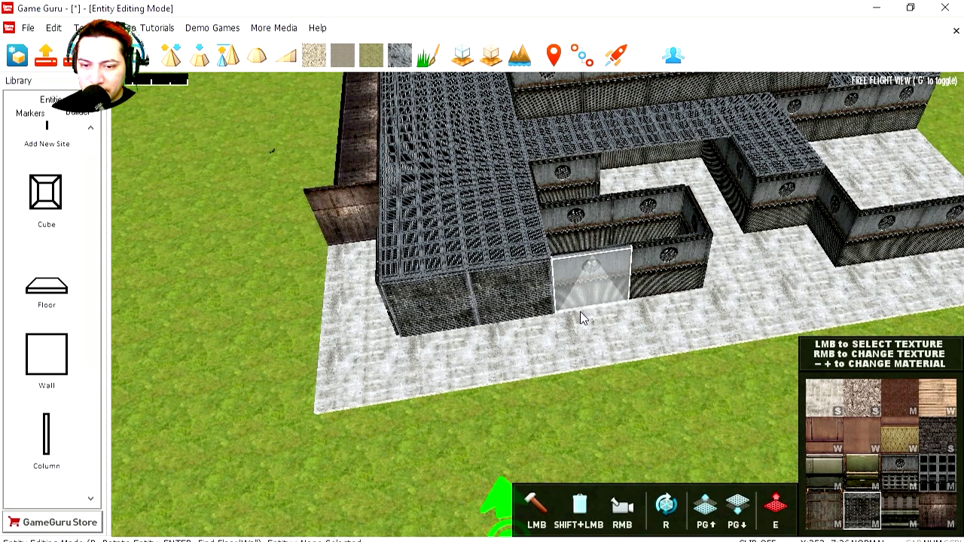
pyautogui.rightClick(591, 318)
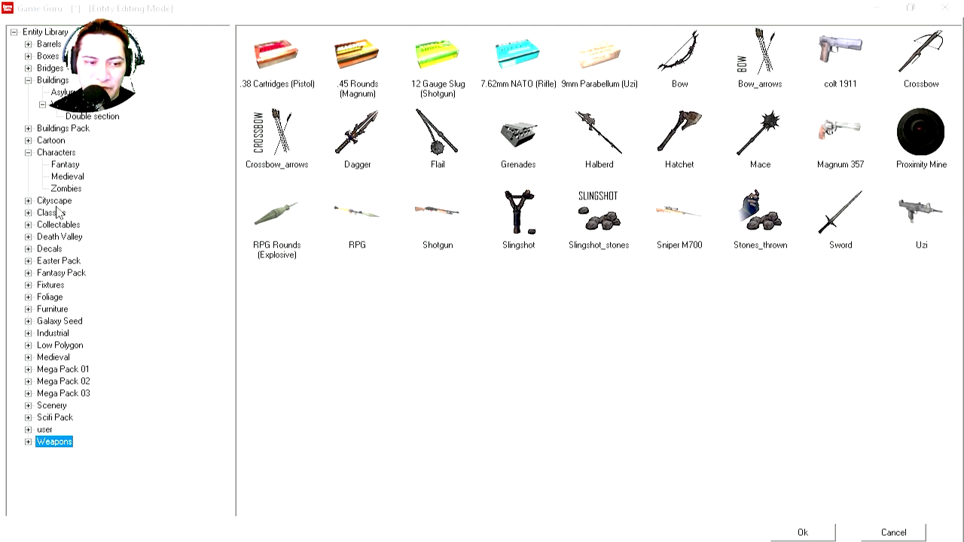
# - Add the Control Door Frame entity from the Fixtures doors library and place it against the outer wall at the corridor's end
pyautogui.click(31, 287)
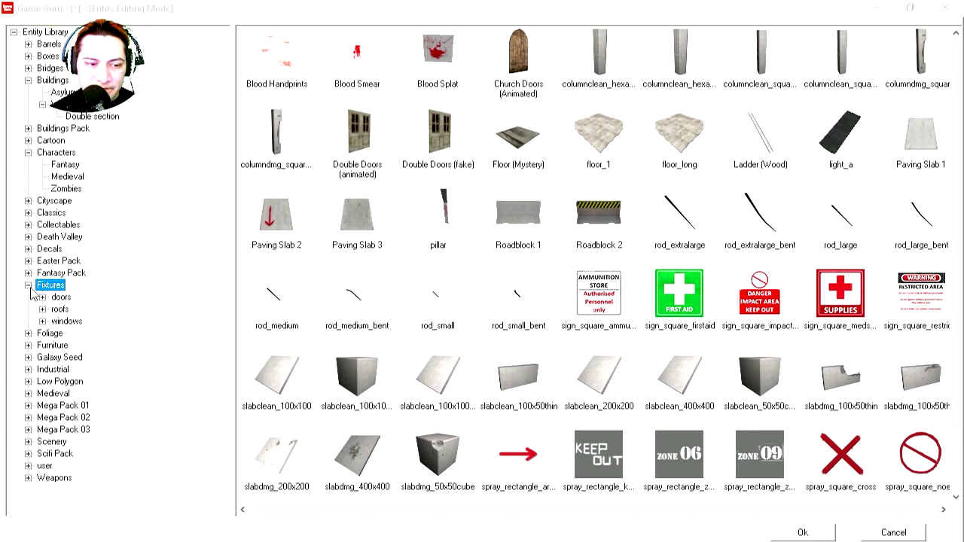
pyautogui.click(61, 298)
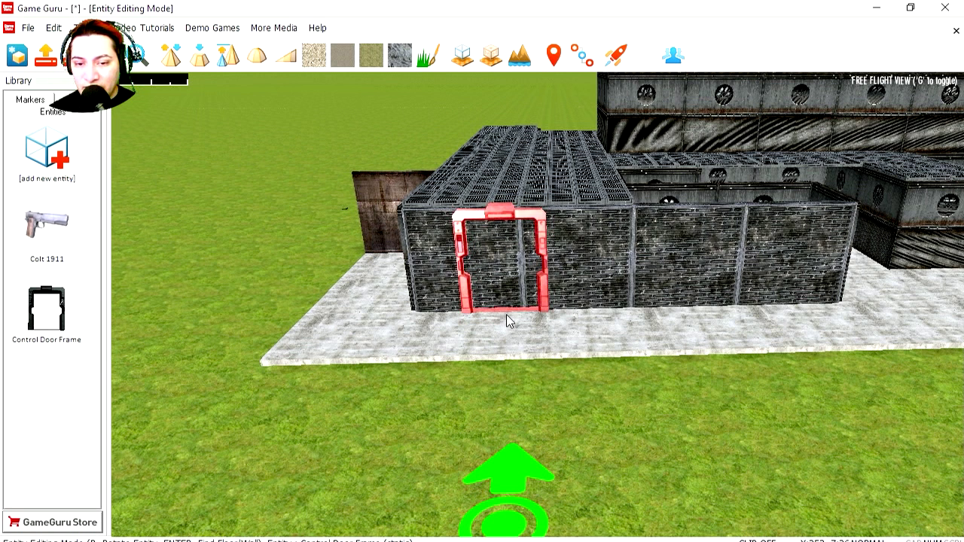
pyautogui.press('shift')
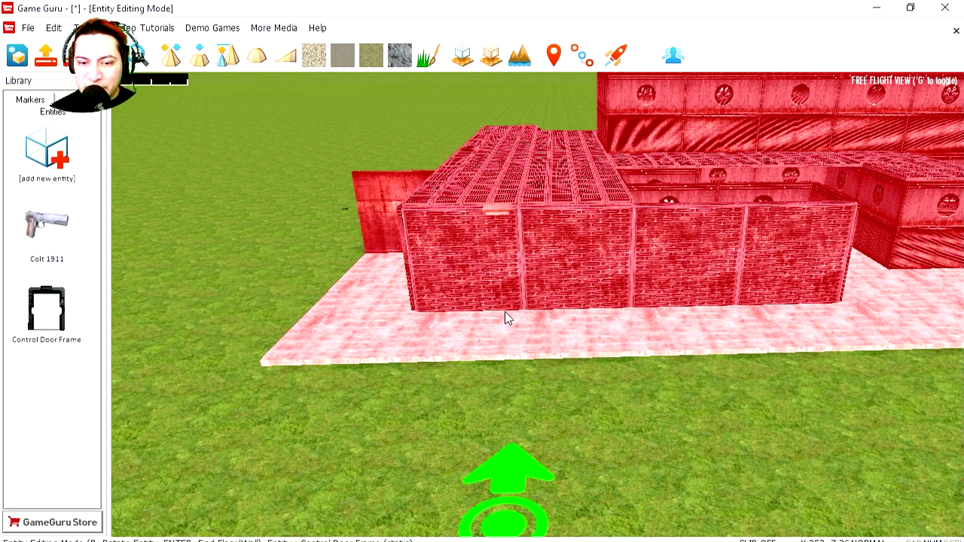
pyautogui.click(503, 313)
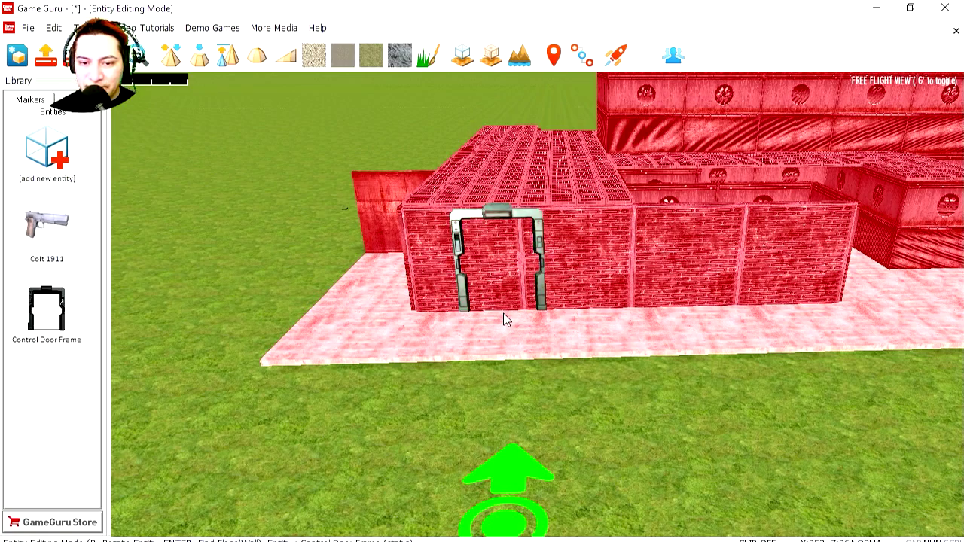
# - Open the built structure for editing and make a doorway opening in the outer wall behind the door frame
pyautogui.press('w')
pyautogui.moveTo(503, 334); pyautogui.dragTo(626, 412, button='right')
pyautogui.press('d')
pyautogui.press('s')
pyautogui.press('a')
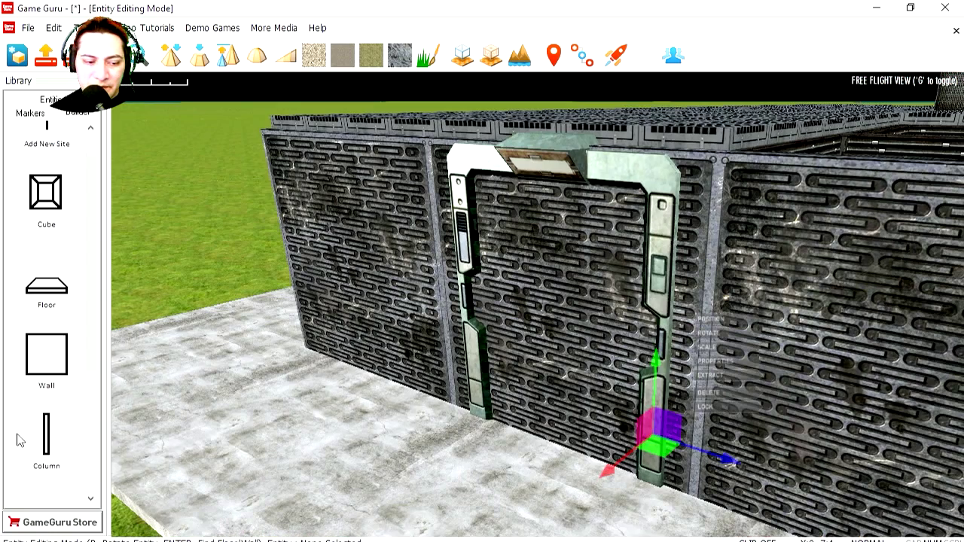
pyautogui.click(610, 332)
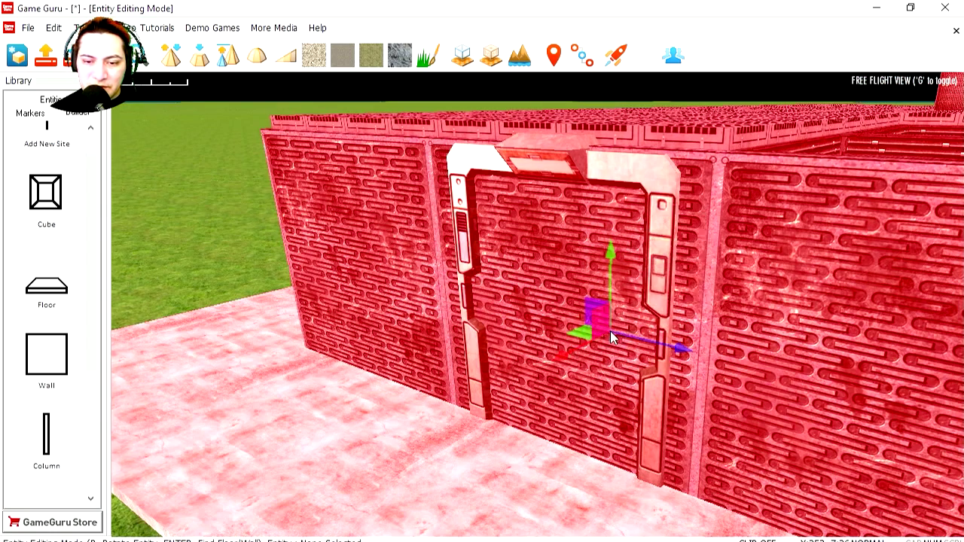
pyautogui.click(563, 304)
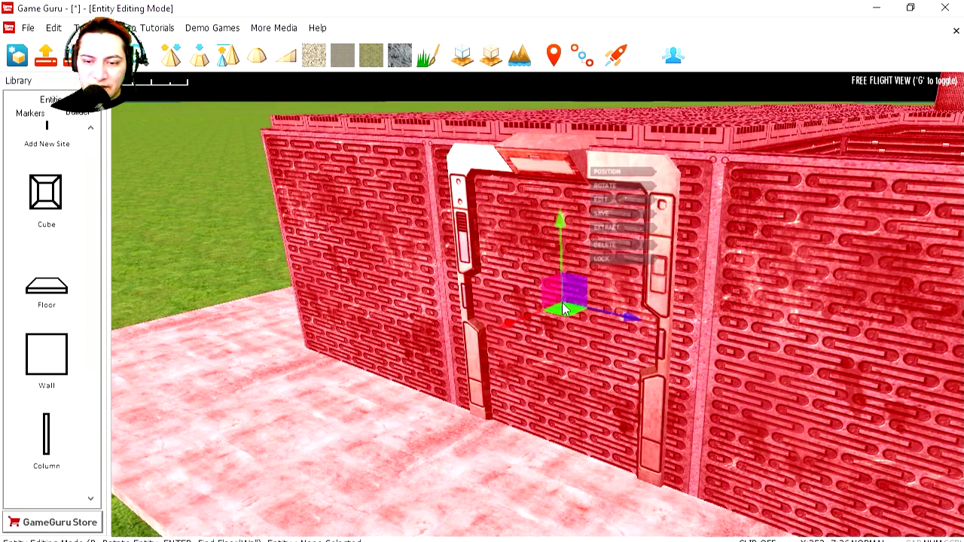
pyautogui.click(606, 200)
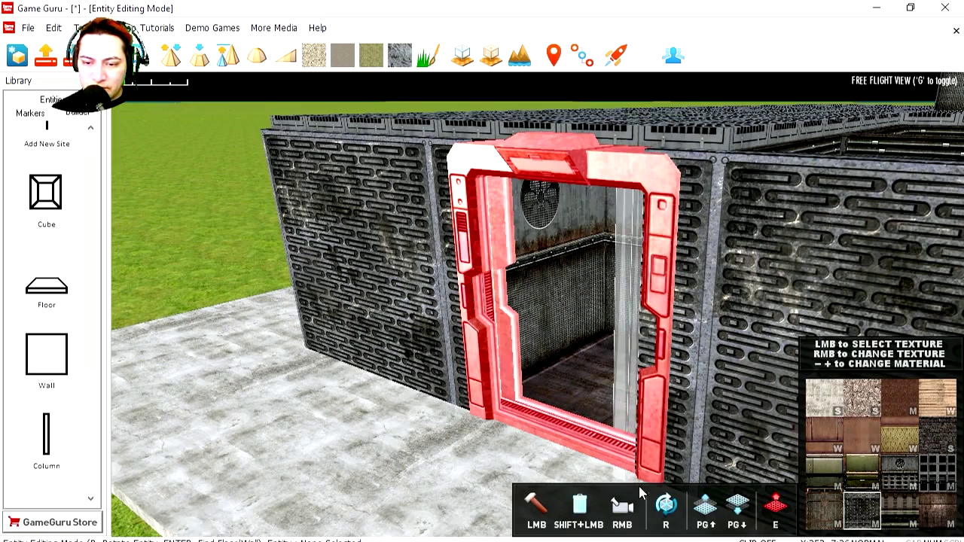
# - Move the Control Door Frame along its depth axis so it sits in the new wall opening
pyautogui.press('s')
pyautogui.moveTo(573, 426); pyautogui.dragTo(512, 363, button='right')
pyautogui.press('w')
pyautogui.press('s')
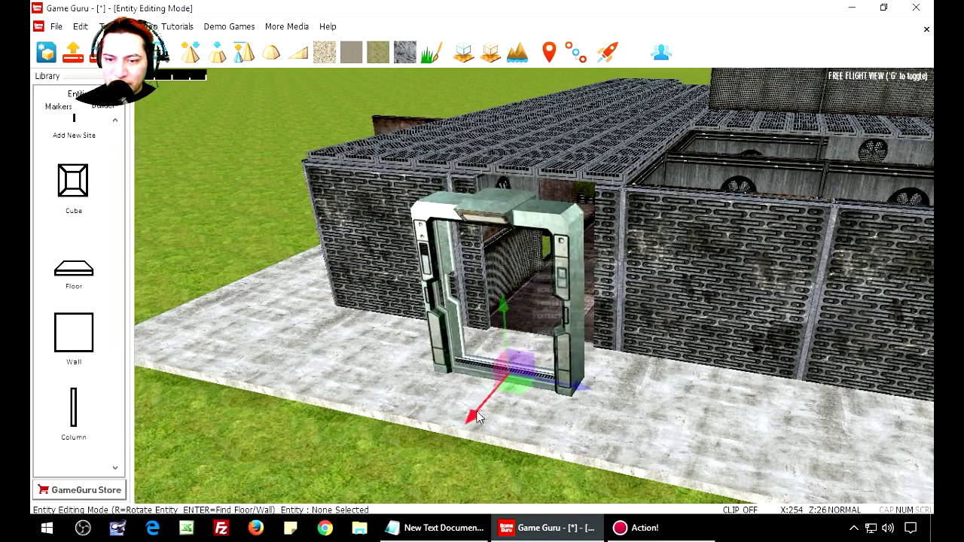
pyautogui.moveTo(487, 409); pyautogui.dragTo(524, 367)
pyautogui.press('w')
pyautogui.moveTo(526, 366); pyautogui.dragTo(475, 360, button='right')
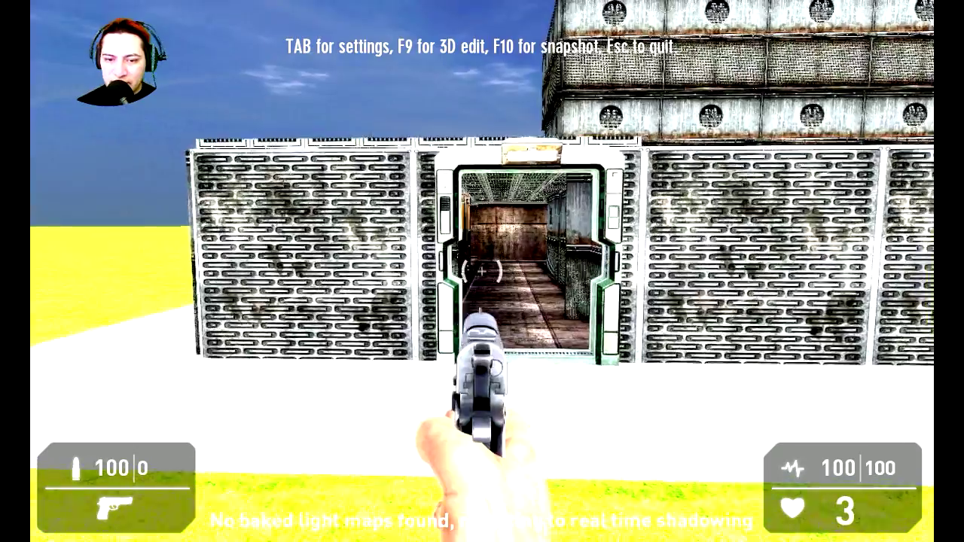
# - In a test run facing the doorway, adjust the visual settings to Ambience Green 100 and Contrast 73
pyautogui.press('d')
pyautogui.press('s')
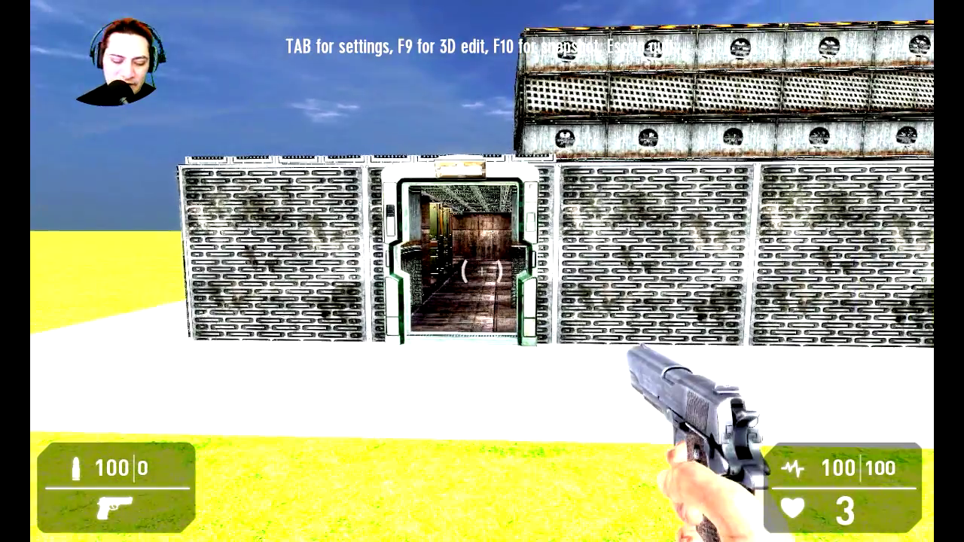
pyautogui.press('Tab')
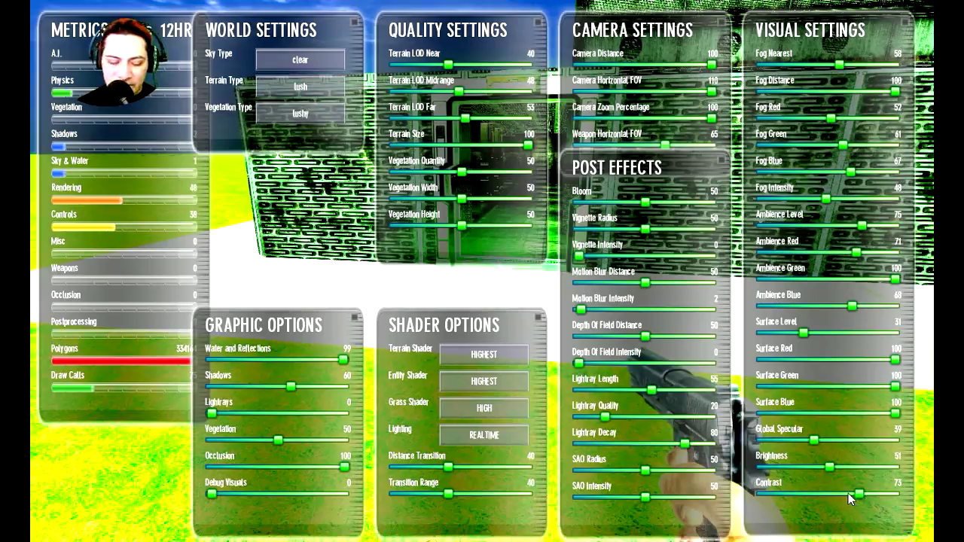
pyautogui.press('Tab')
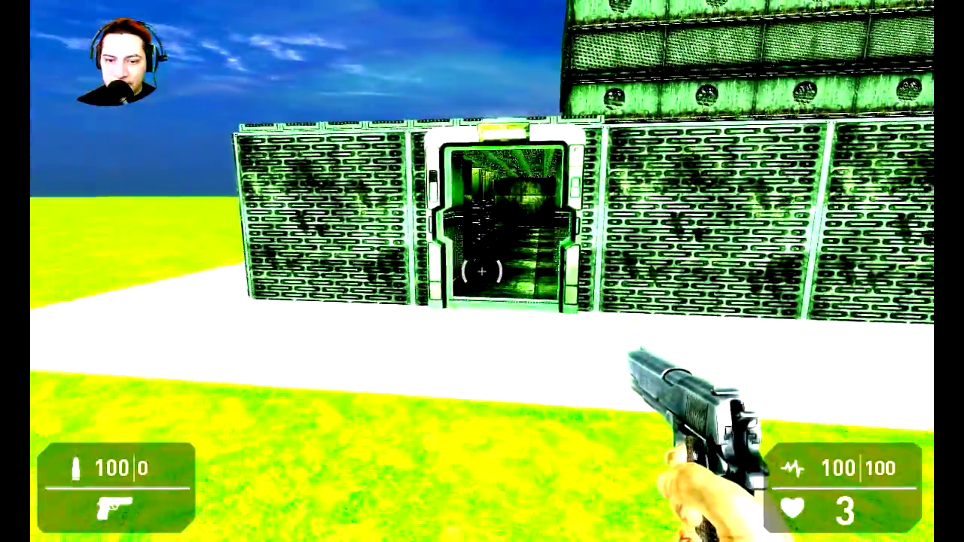
# - Walk through the door frame into the corridor and inspect the green-lit hall, its floor, walls and central pillar
pyautogui.press('w')
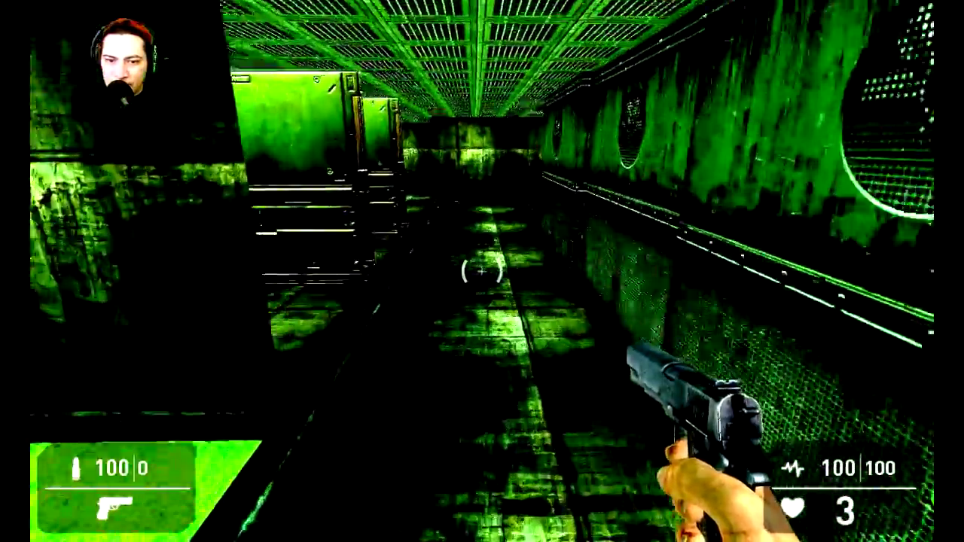
pyautogui.press('w')
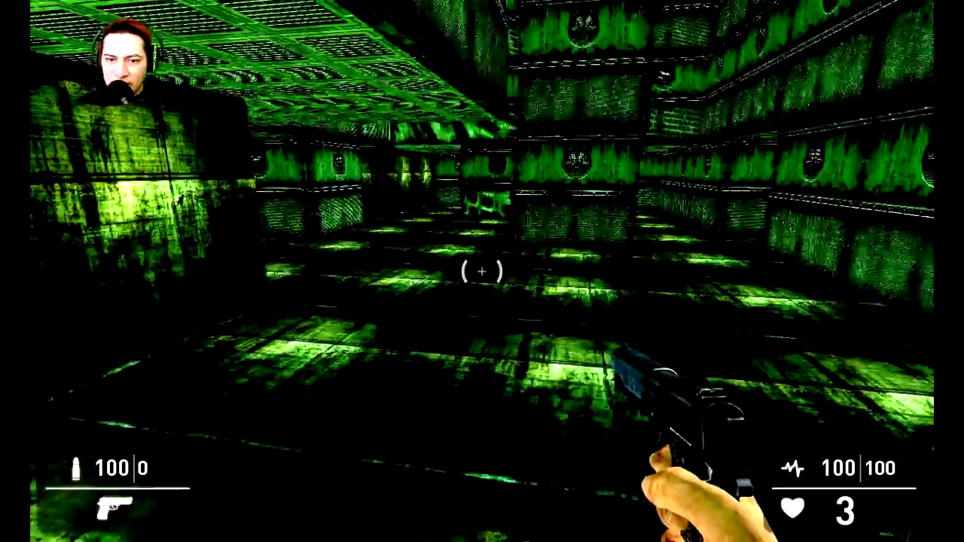
pyautogui.press('w')
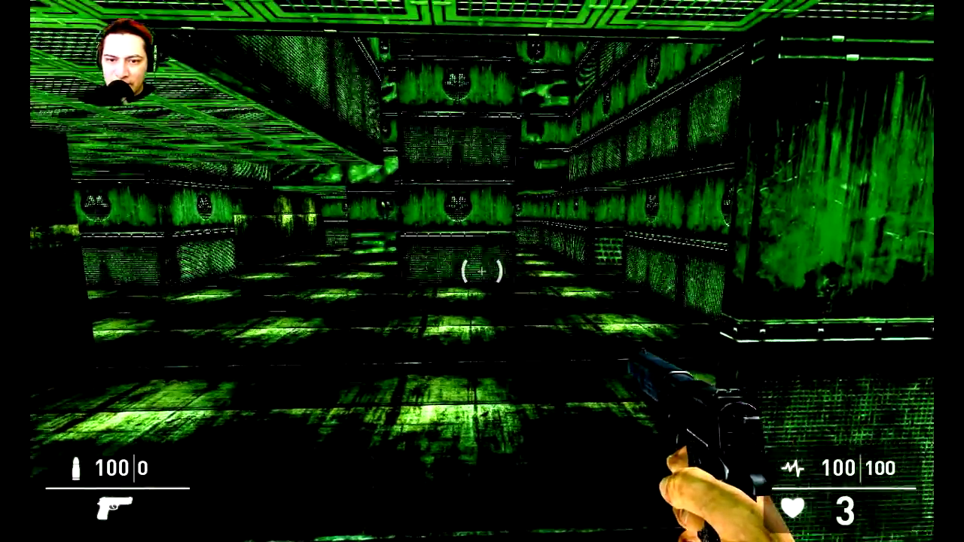
pyautogui.press('w')
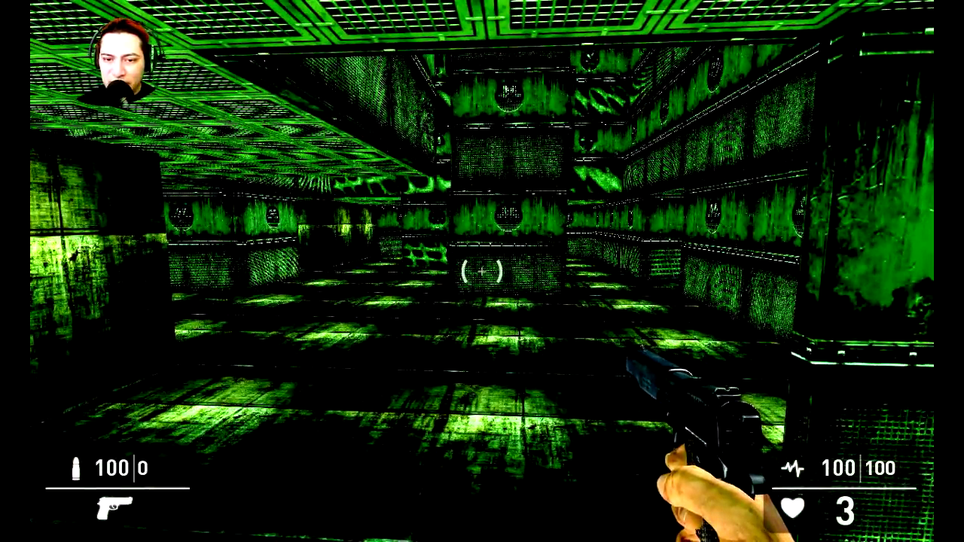
# - Tint the ambient lighting blue and walk through the hall, turning back toward the door frame at the corridor's end
pyautogui.press('w')
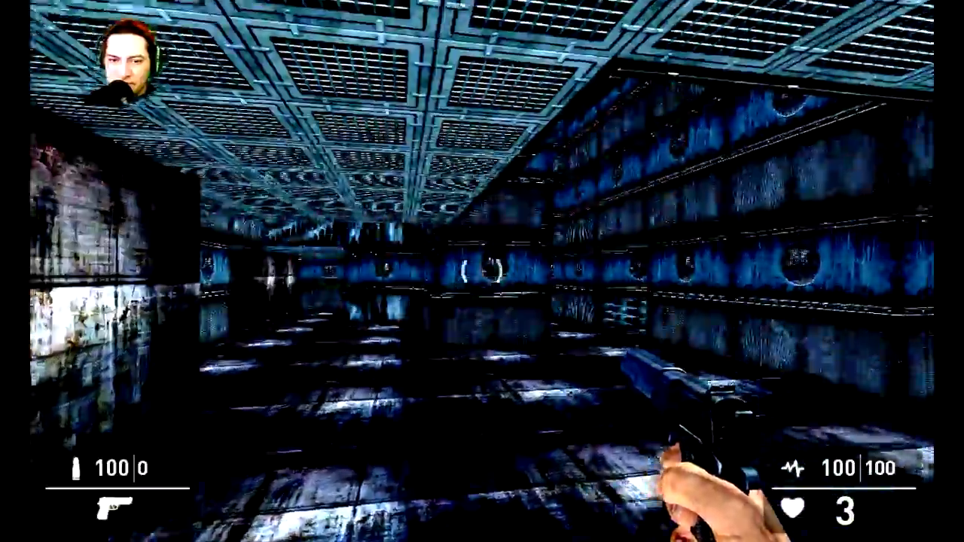
pyautogui.press('w')
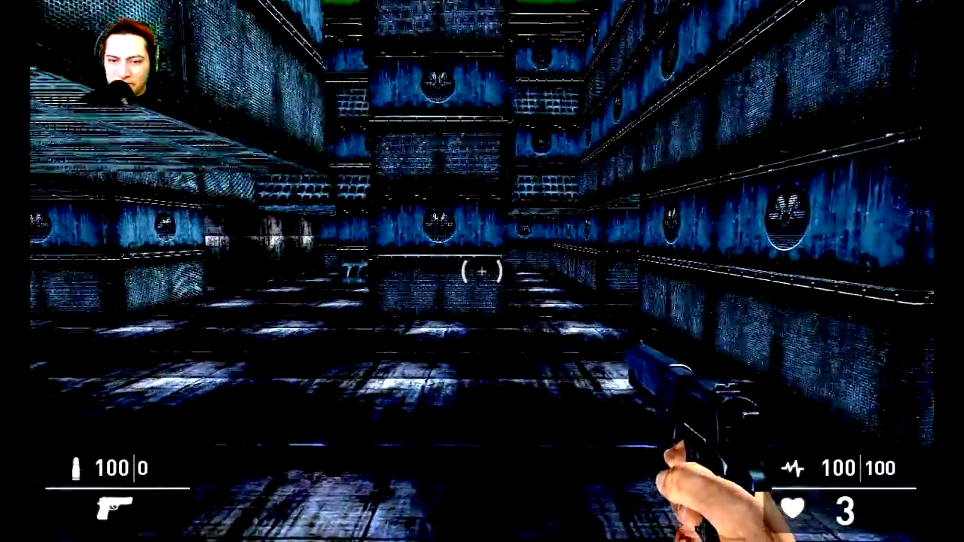
pyautogui.press('w')
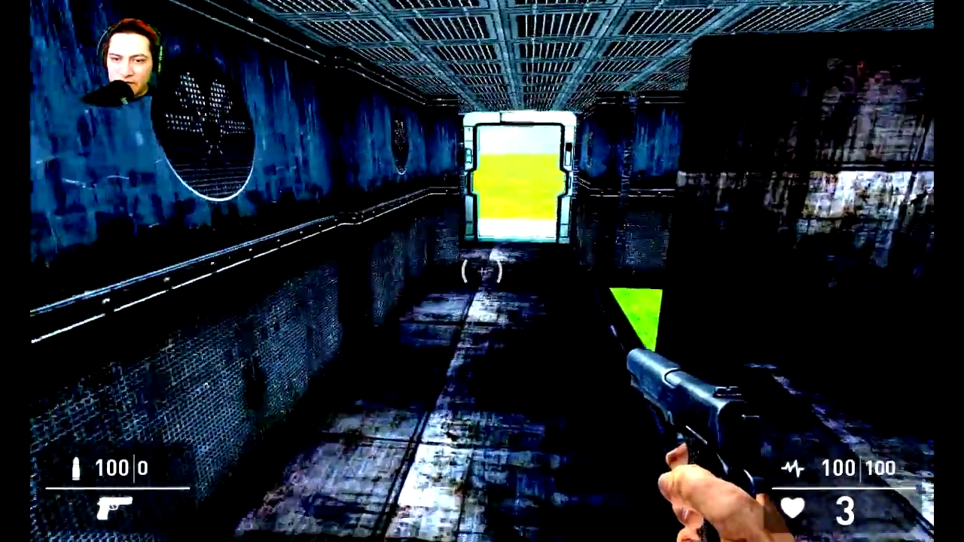